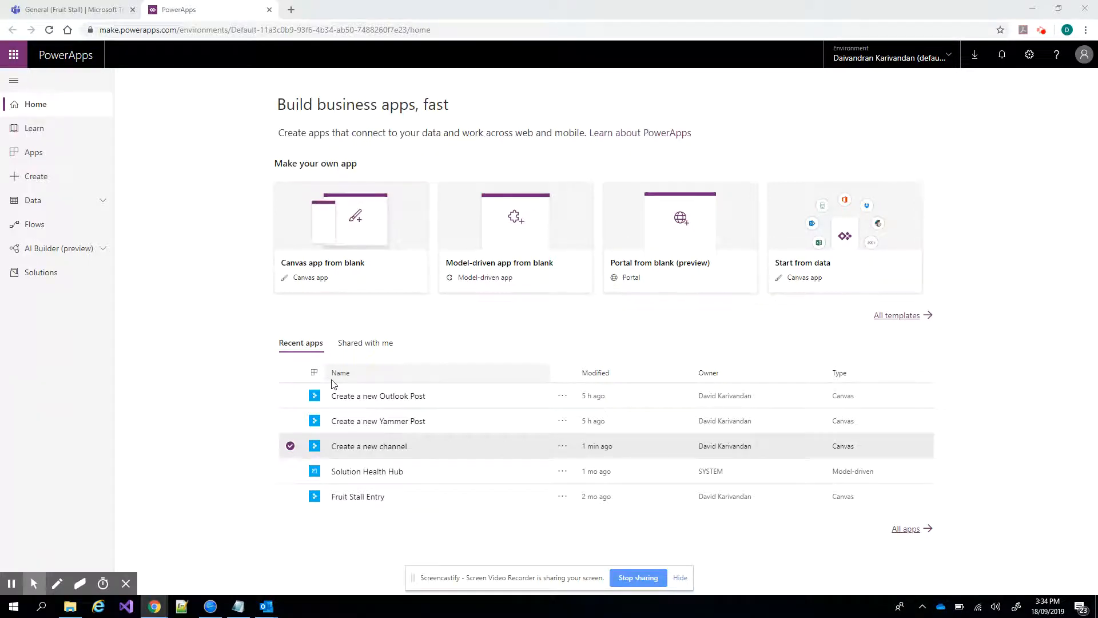
Create a blank phone-format canvas app named "Create a new teams channel" and skip its welcome dialog, opting not to see it again.
click(366, 233)
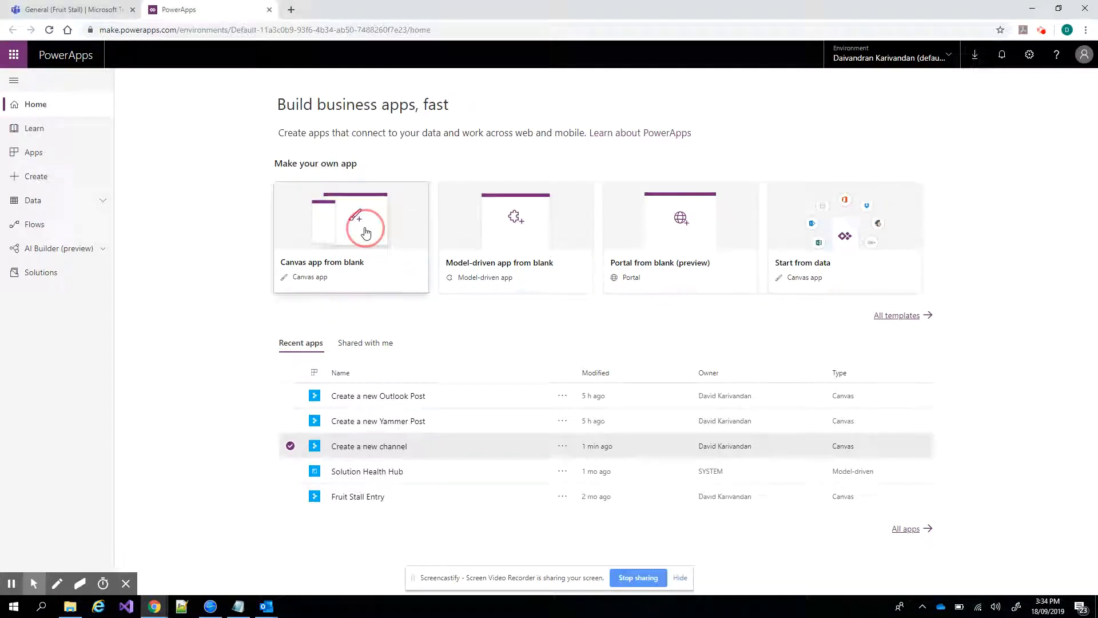
click(569, 285)
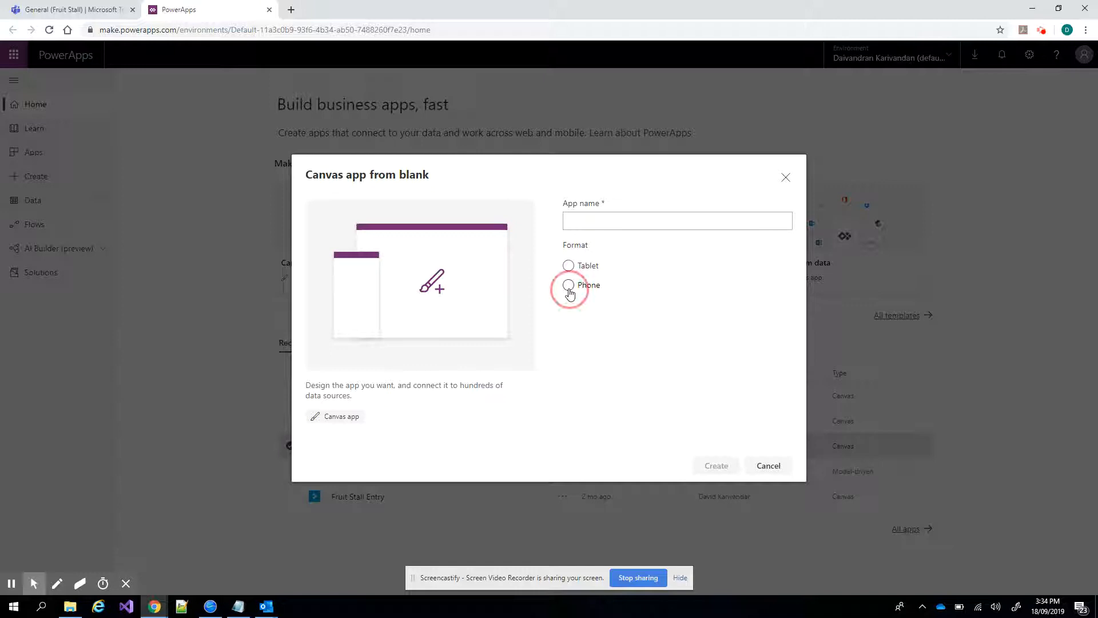
click(634, 223)
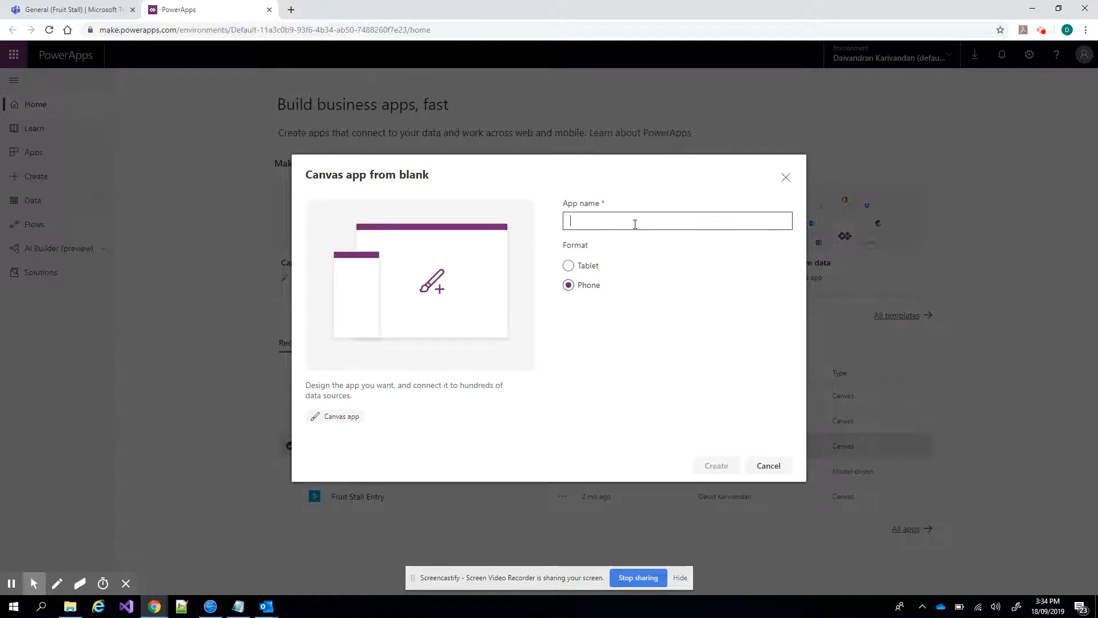
text(Cre)
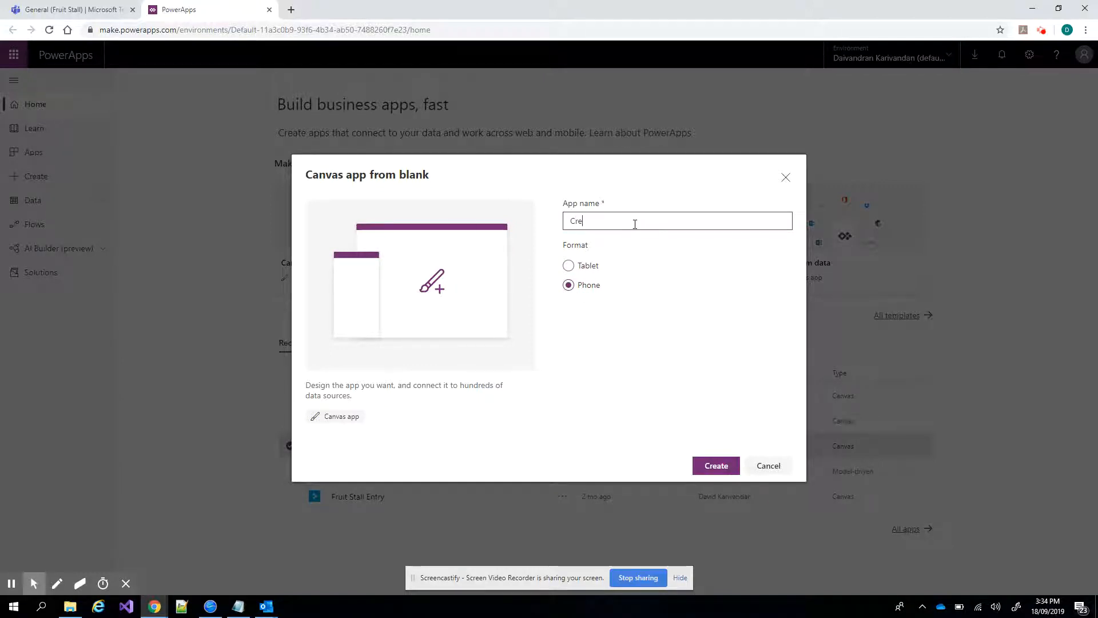
text(ate a new teams channel)
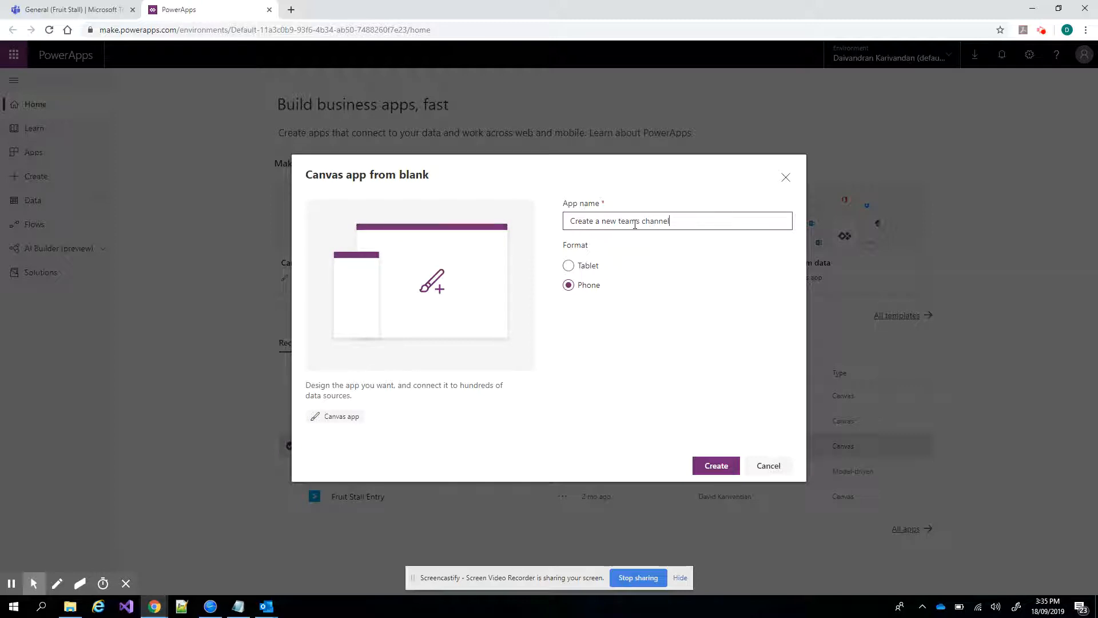
click(716, 466)
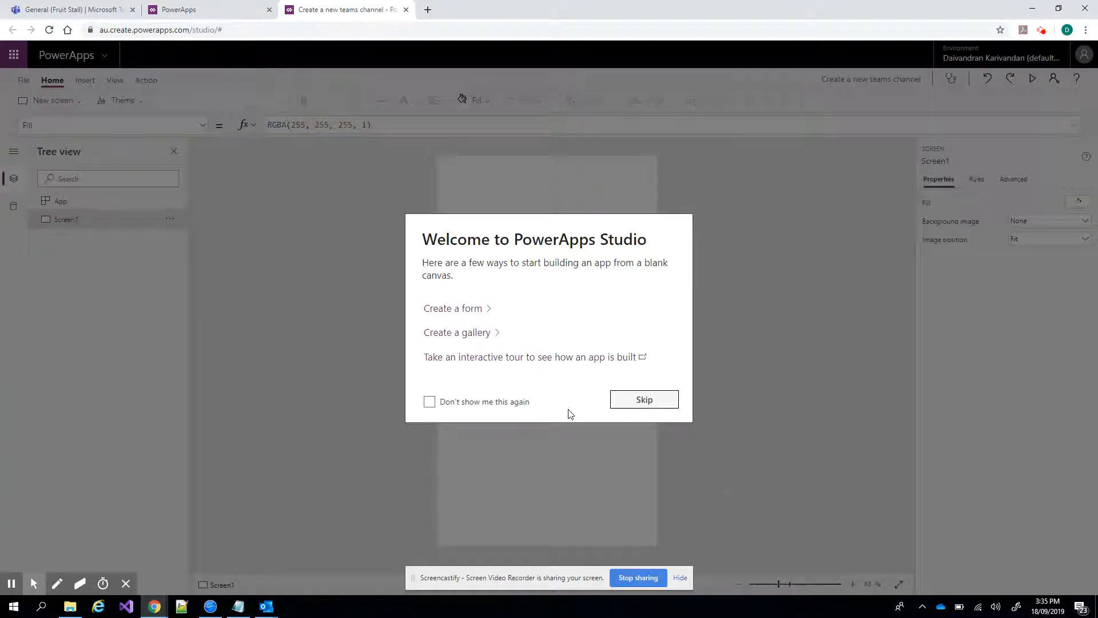
click(429, 401)
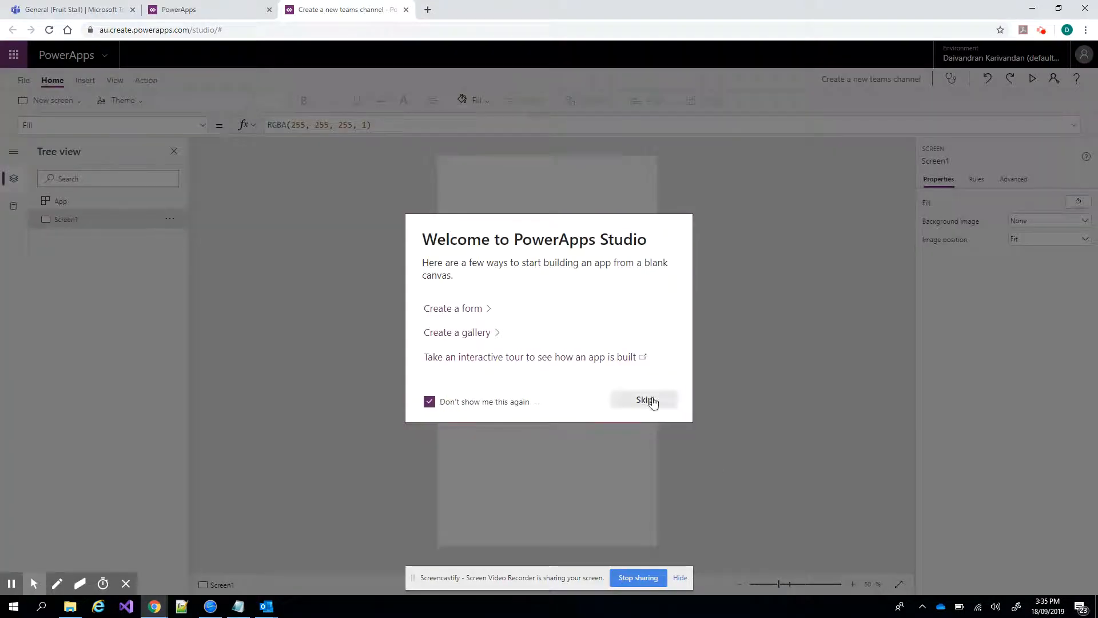
click(650, 400)
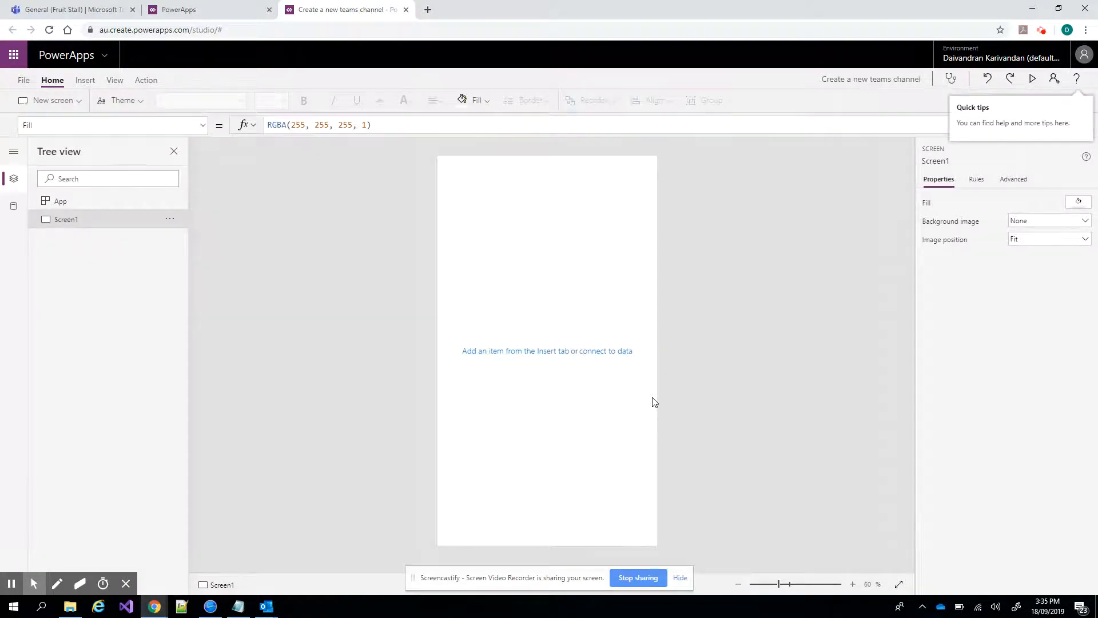
Search the app's data sources for "share" and choose the existing SharePoint connection.
click(14, 208)
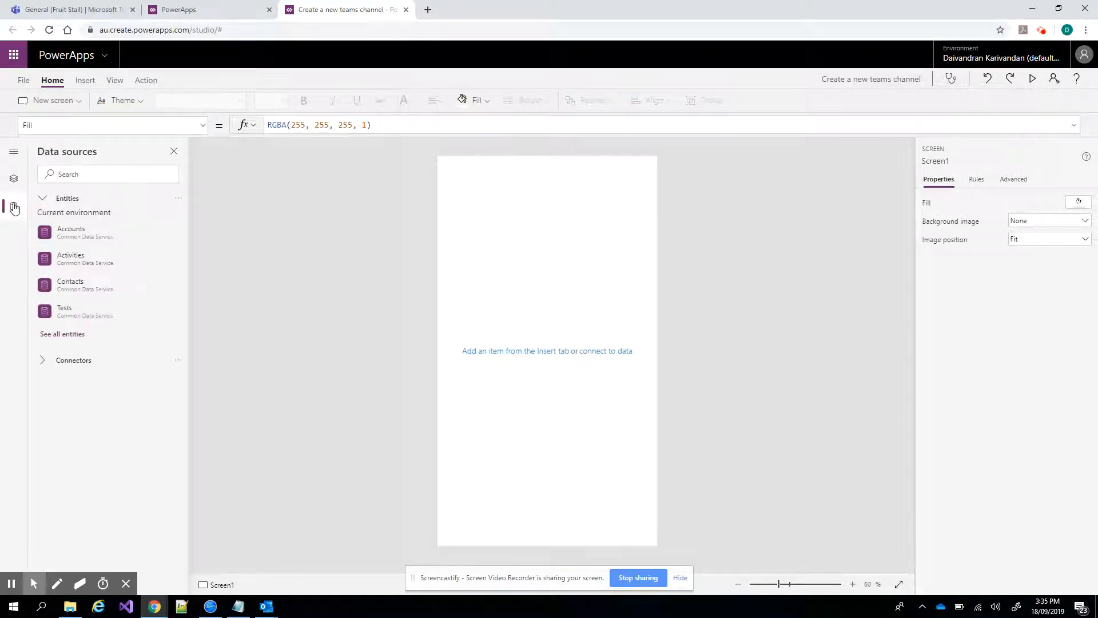
click(112, 174)
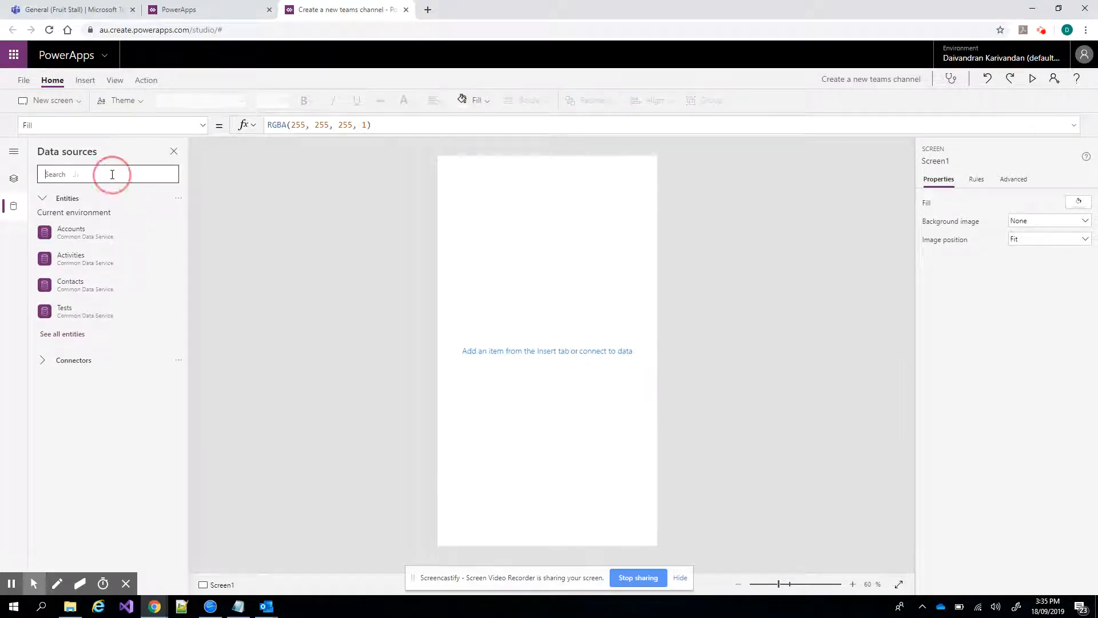
text(share)
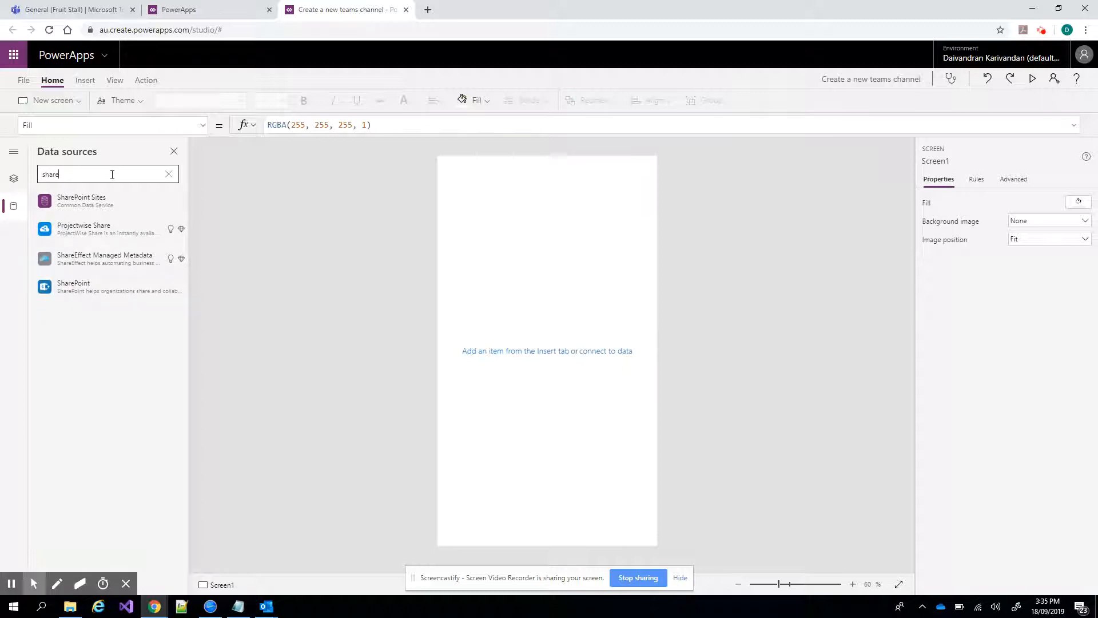
click(89, 287)
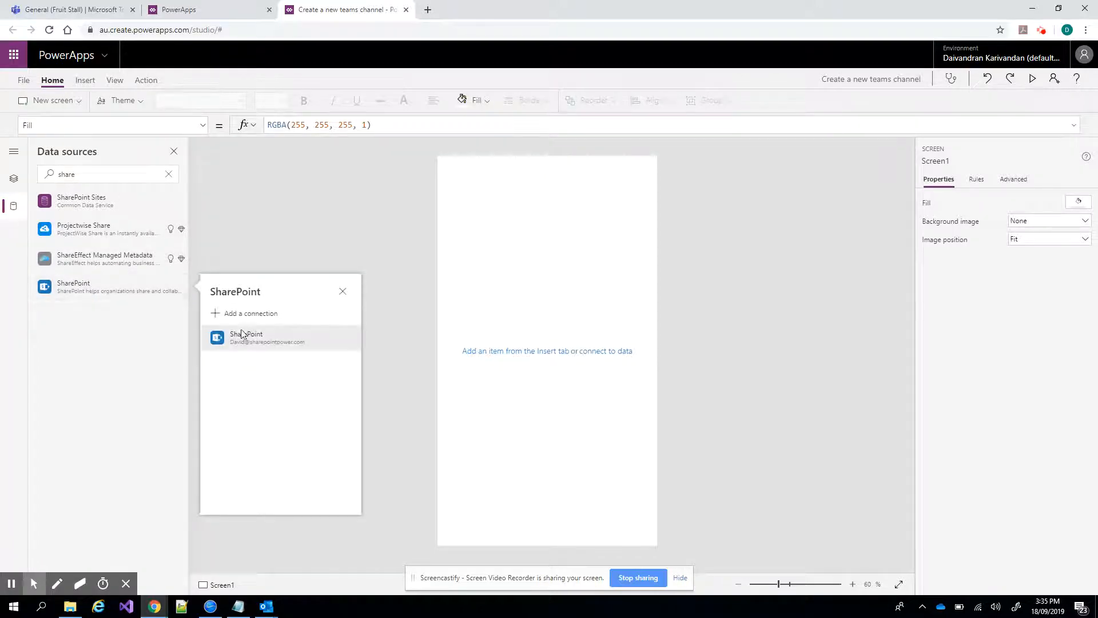
click(243, 336)
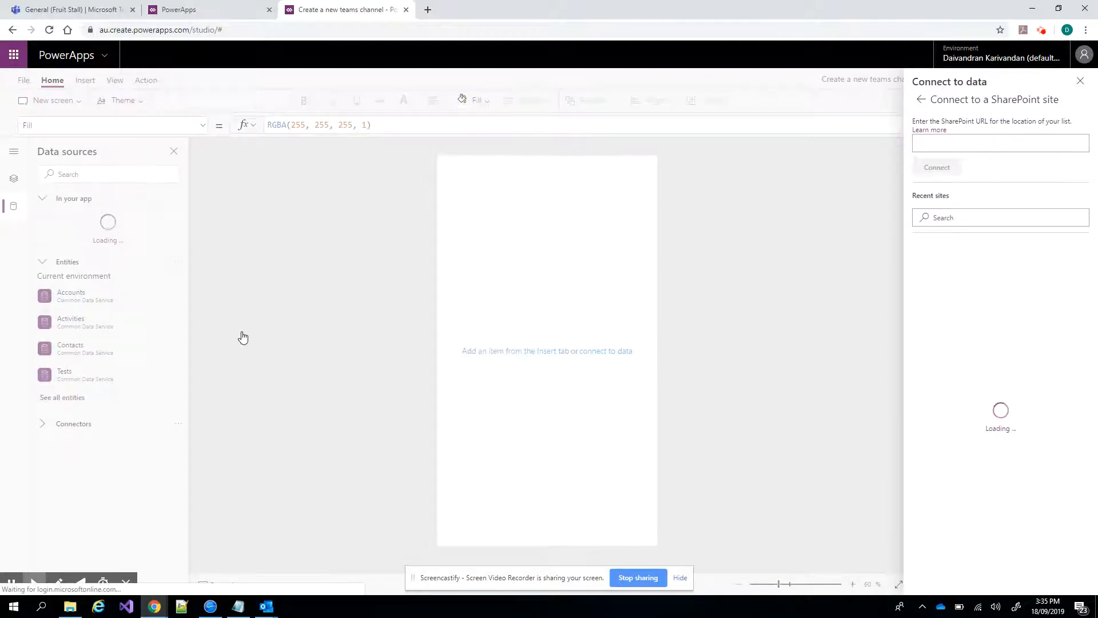
Connect to the SharePoint site with the fruit list URL copied from the channel notes in Notepad, and add the Fruit Stall list.
click(238, 606)
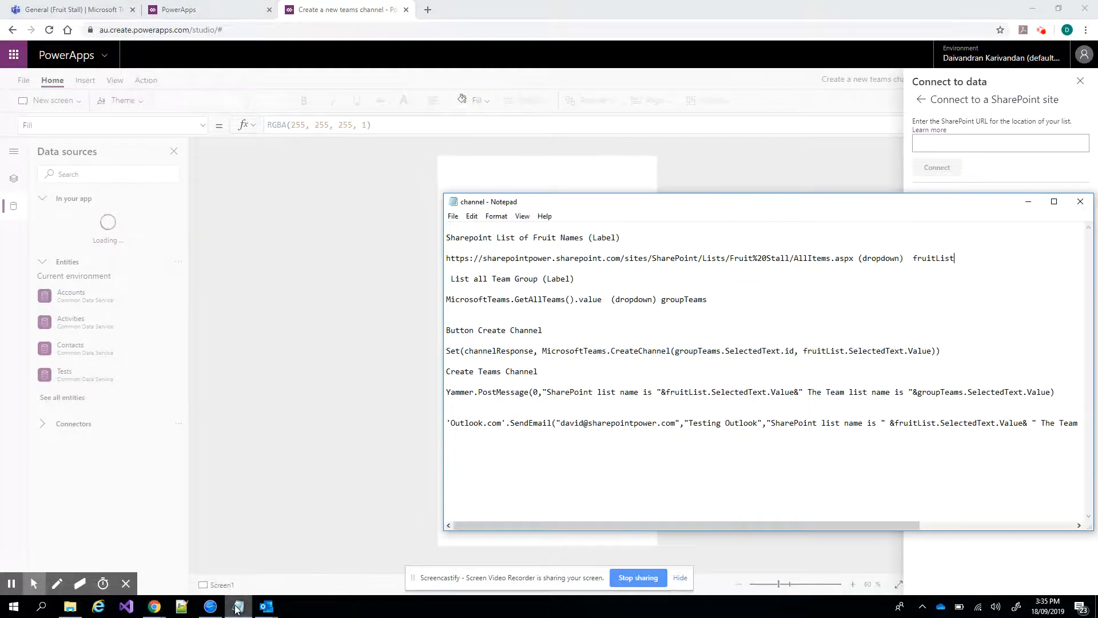
drag(856, 258, 450, 259)
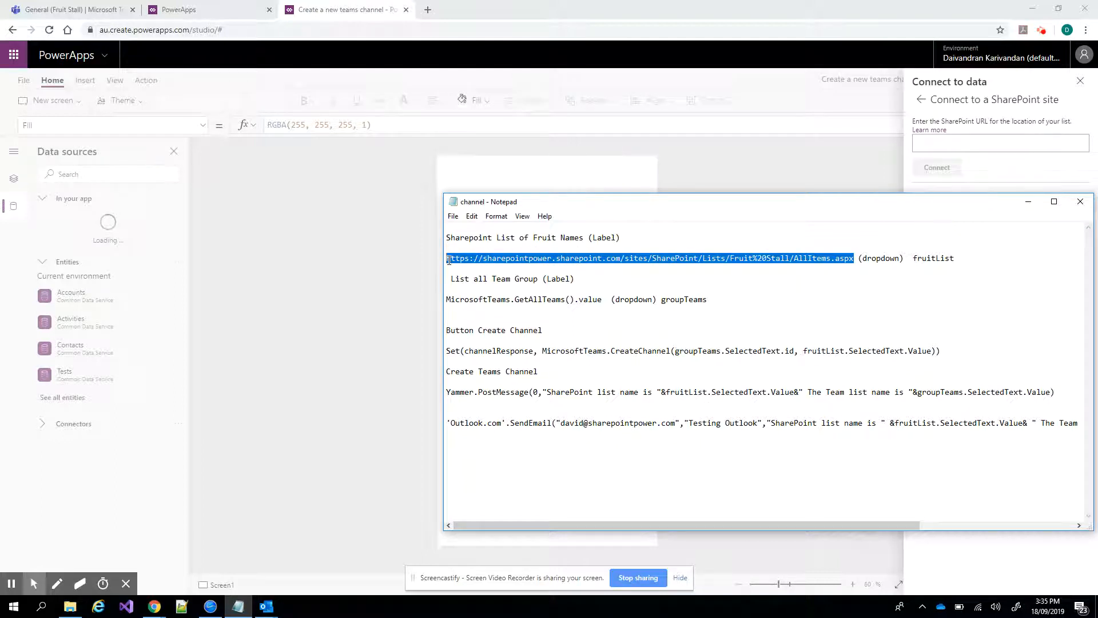
click(955, 145)
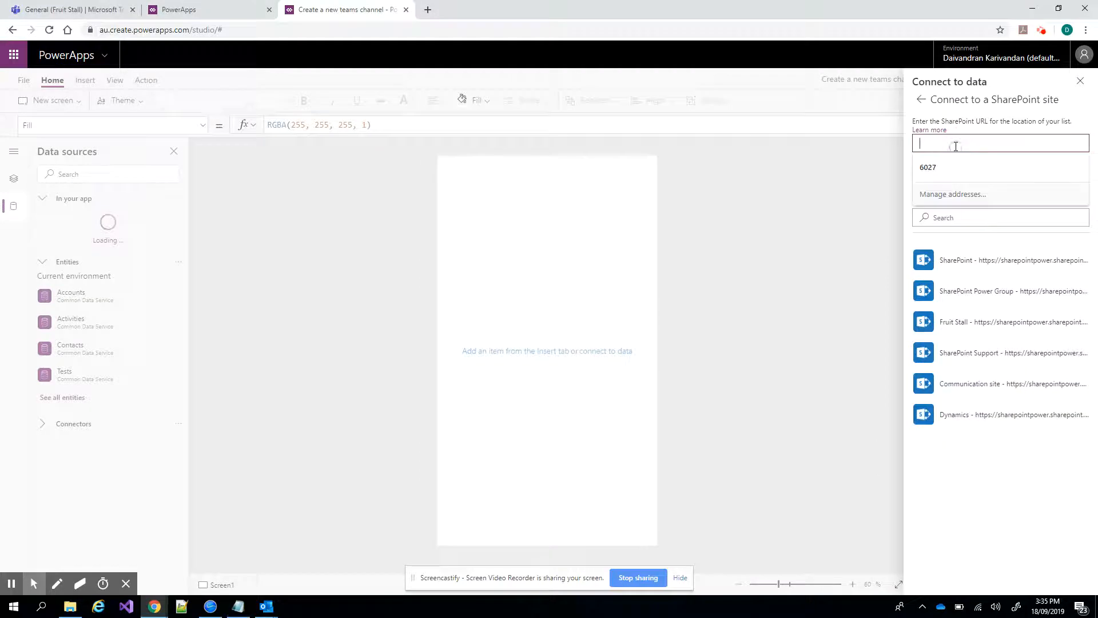
key(ctrl+v)
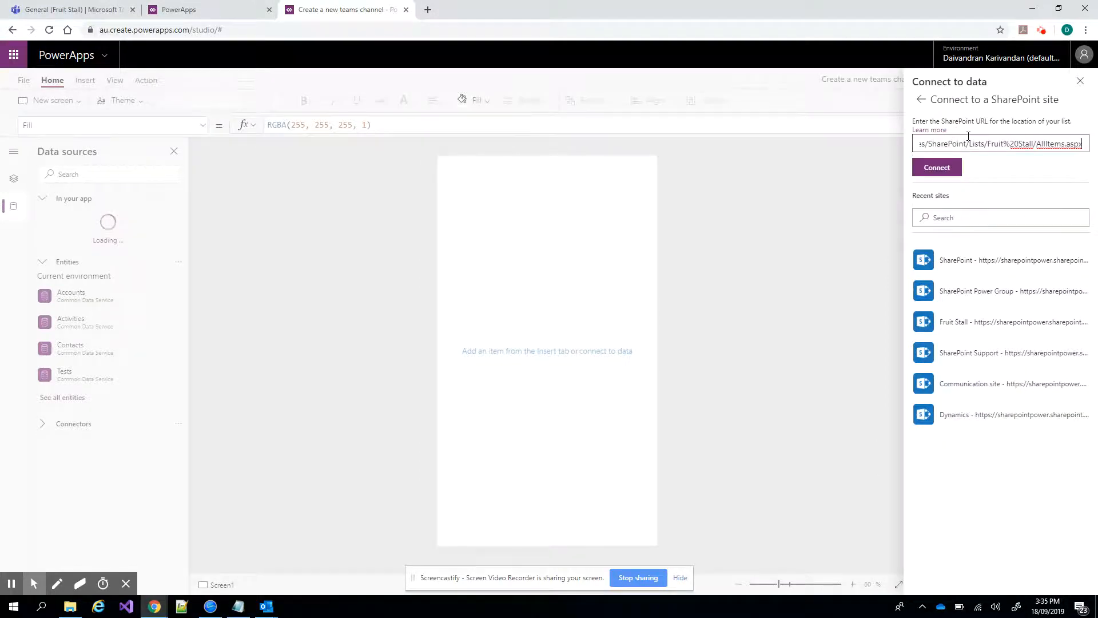
click(940, 170)
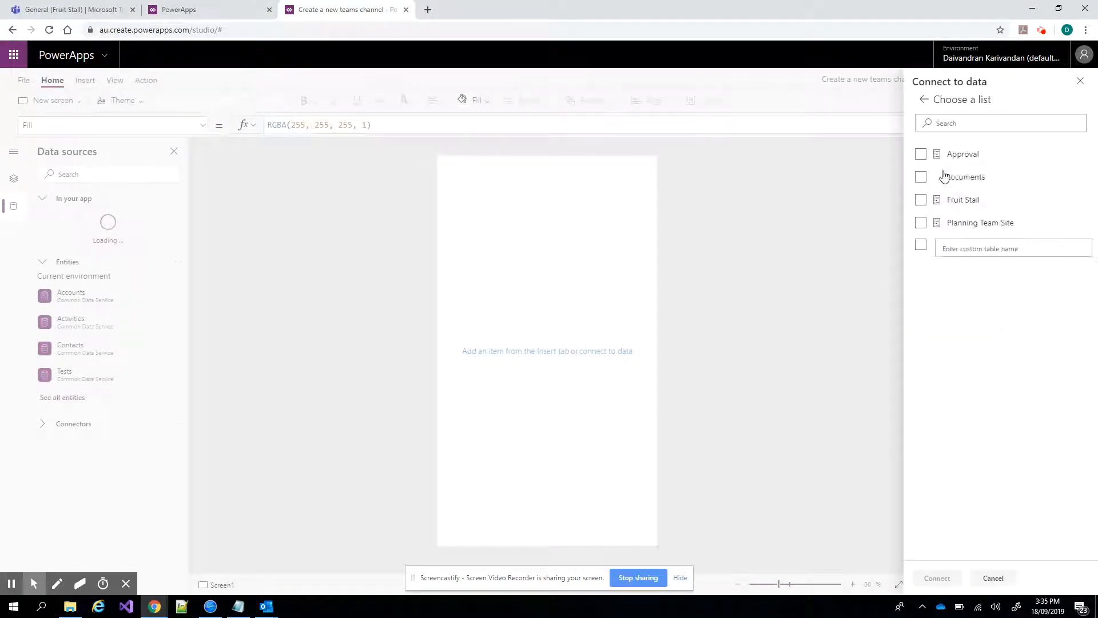
click(921, 199)
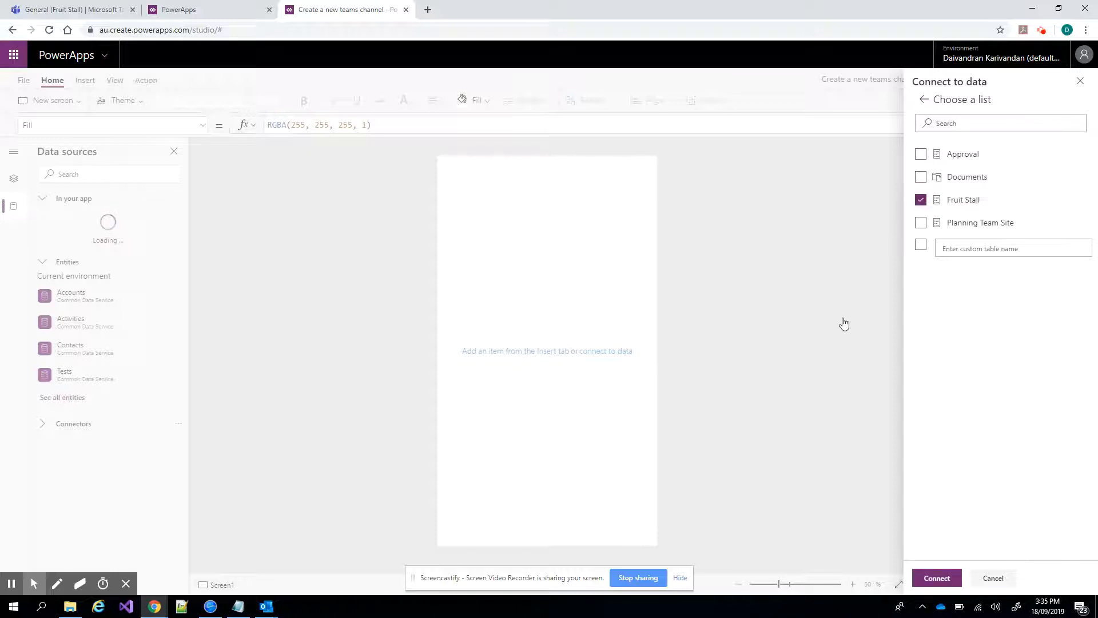
click(940, 579)
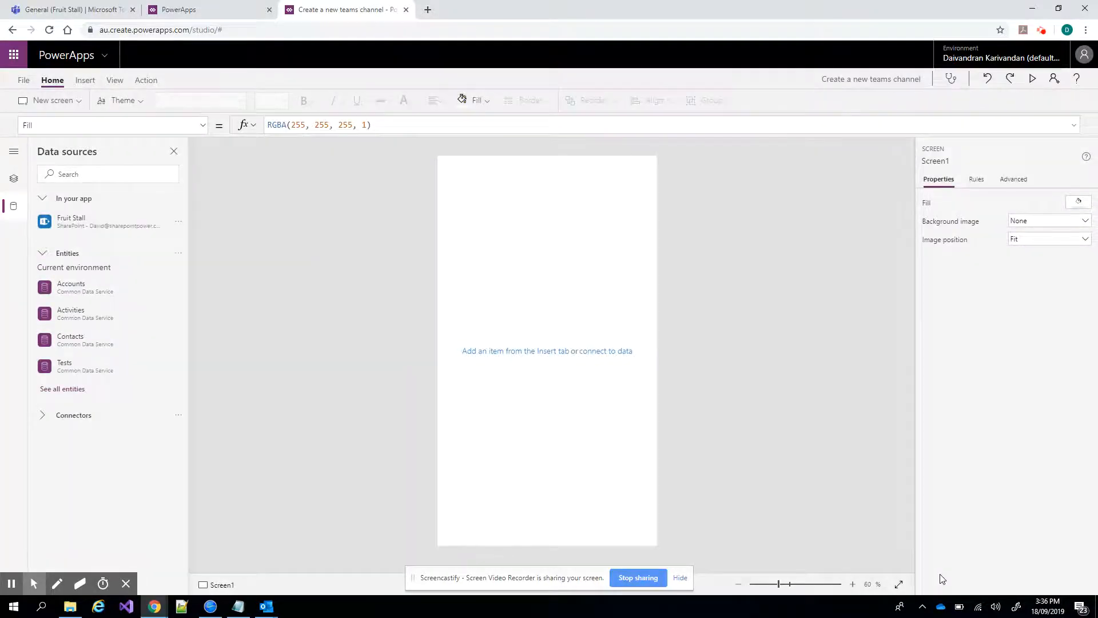
Search the data sources for "teams", add the existing Microsoft Teams connection to the app, and return to the tree view.
click(128, 172)
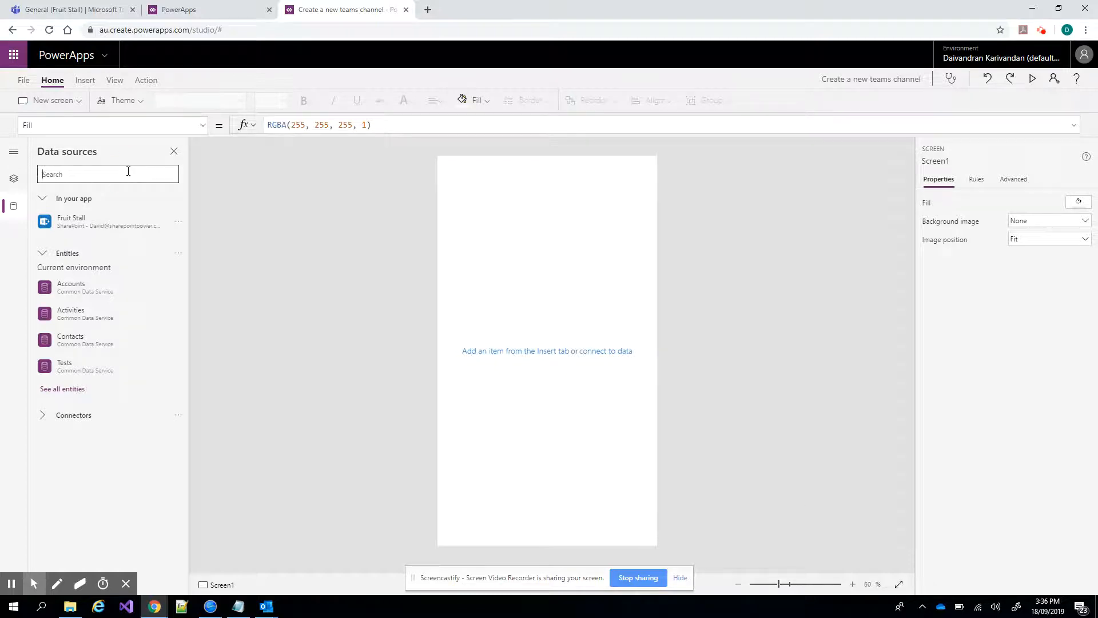
text(teams)
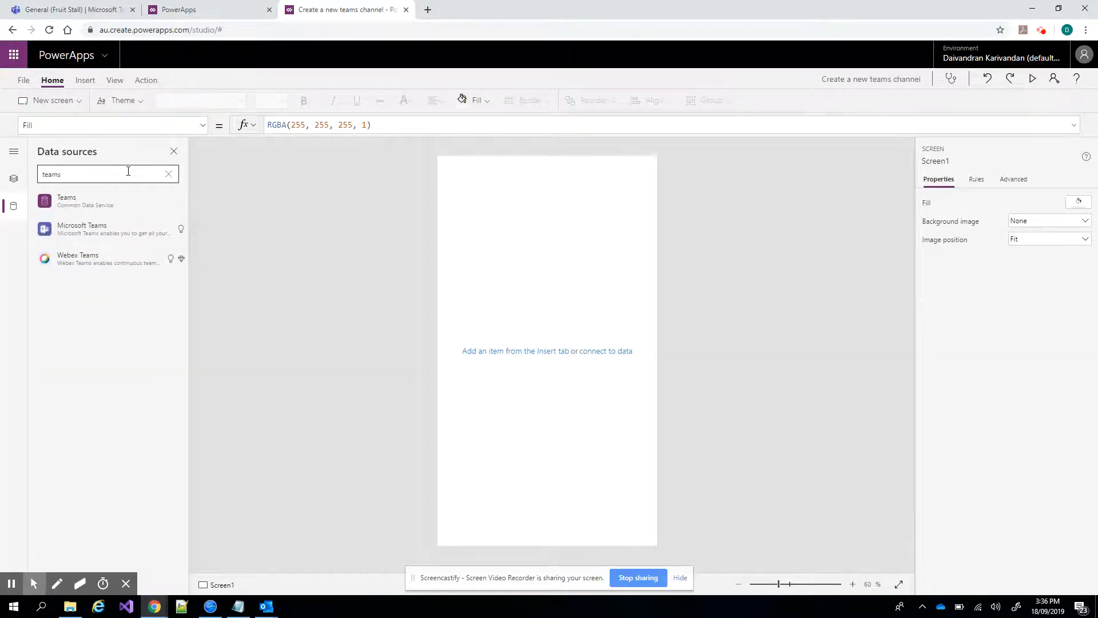
click(106, 229)
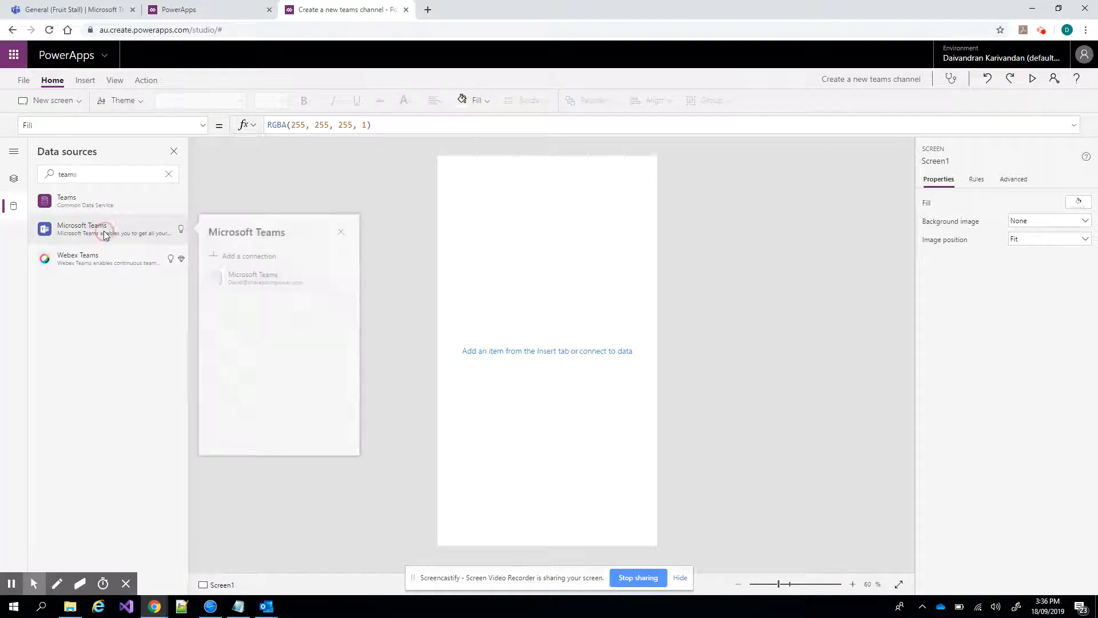
click(257, 280)
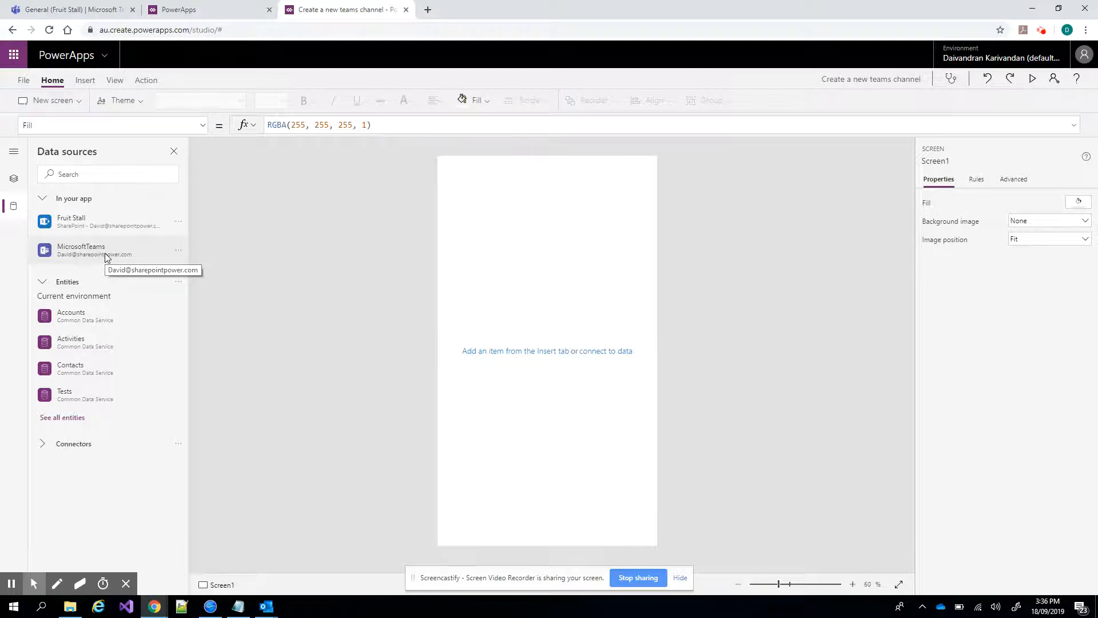
click(16, 180)
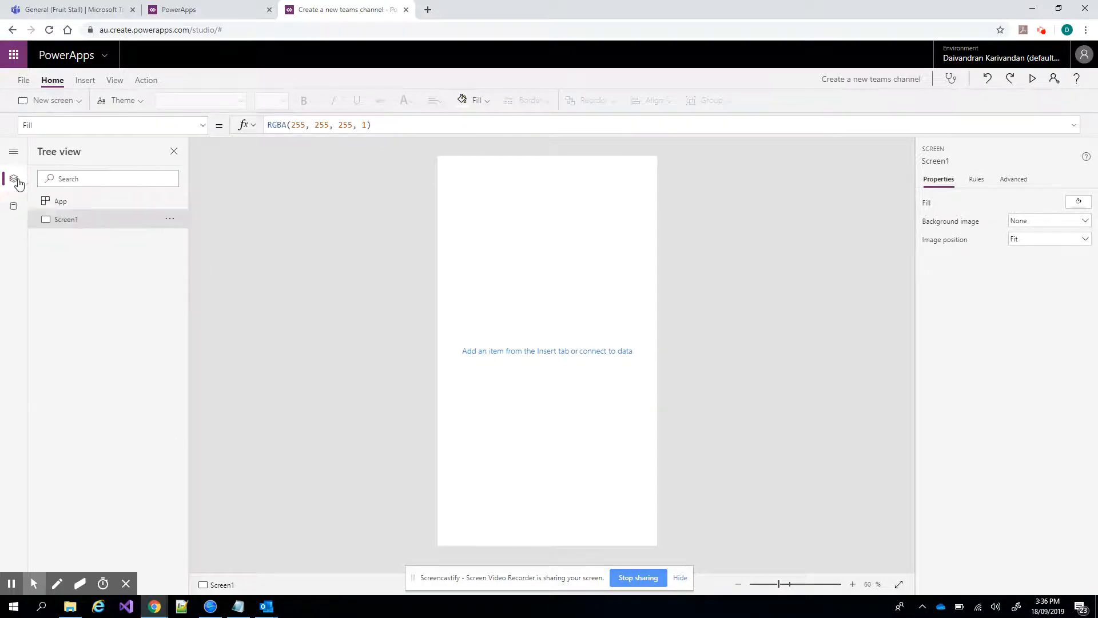
click(170, 219)
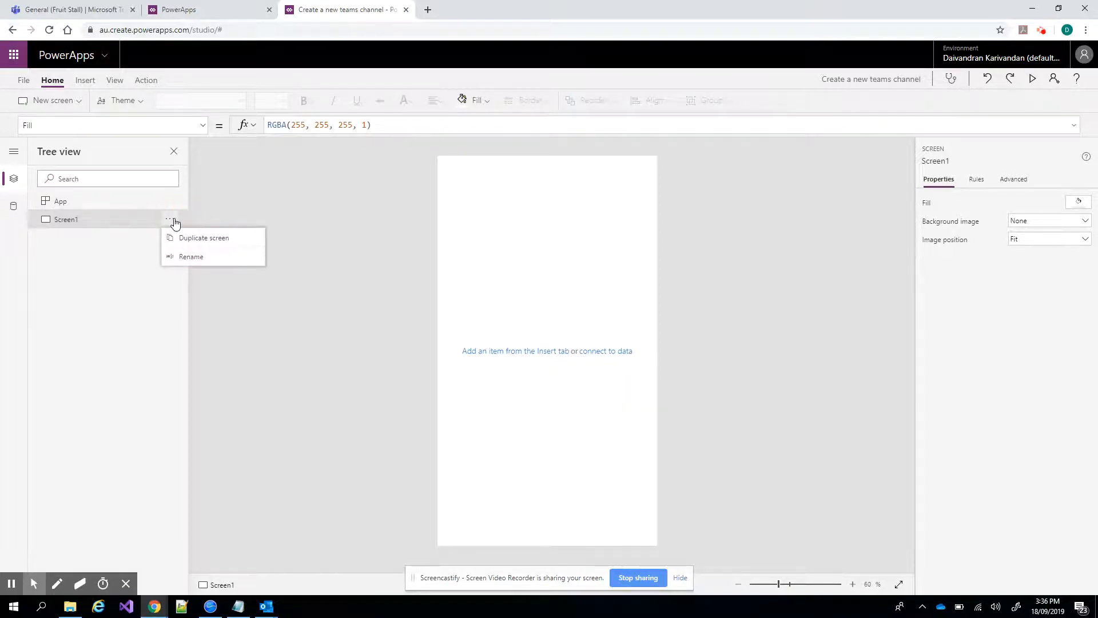
click(139, 220)
right_click(159, 220)
click(125, 220)
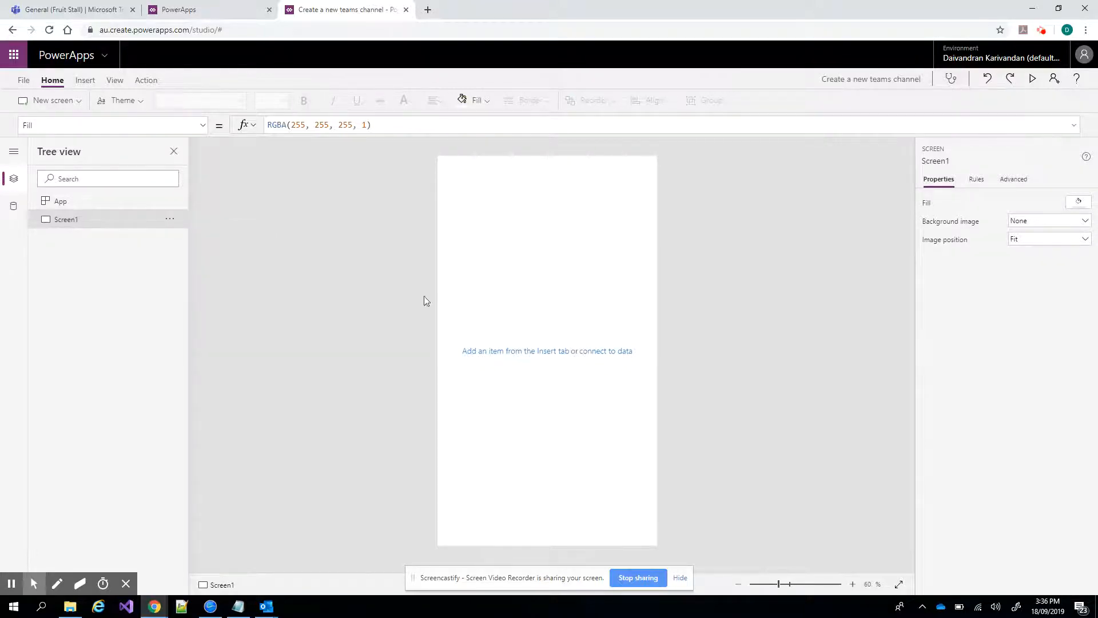
Insert a label at the top of Screen1 with the text "SharePoint Fruit List".
click(98, 83)
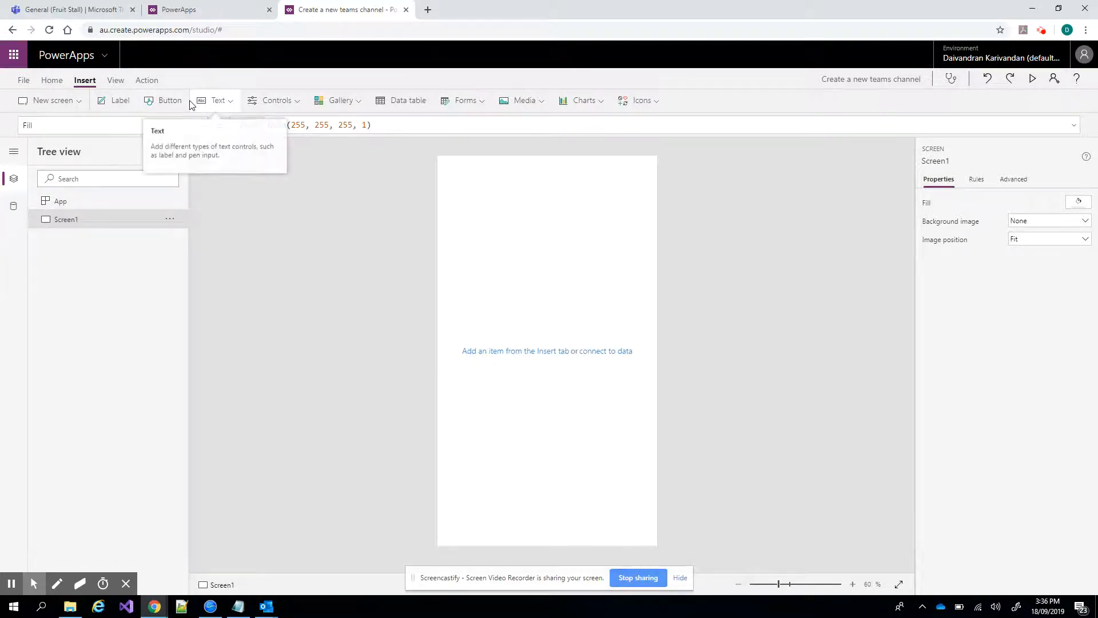
click(123, 102)
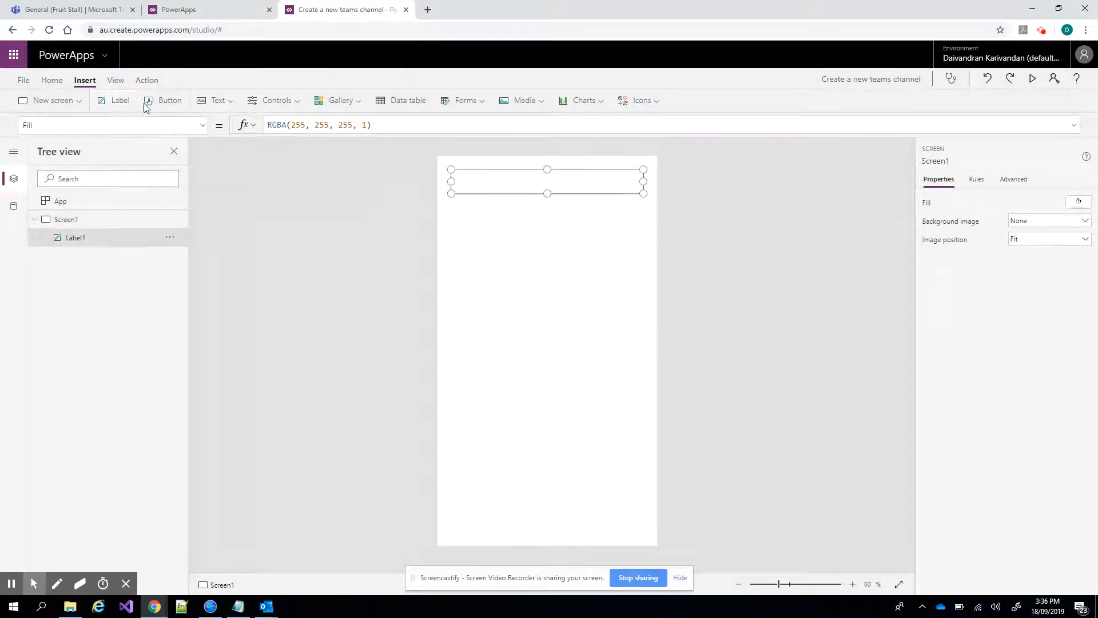
double_click(500, 191)
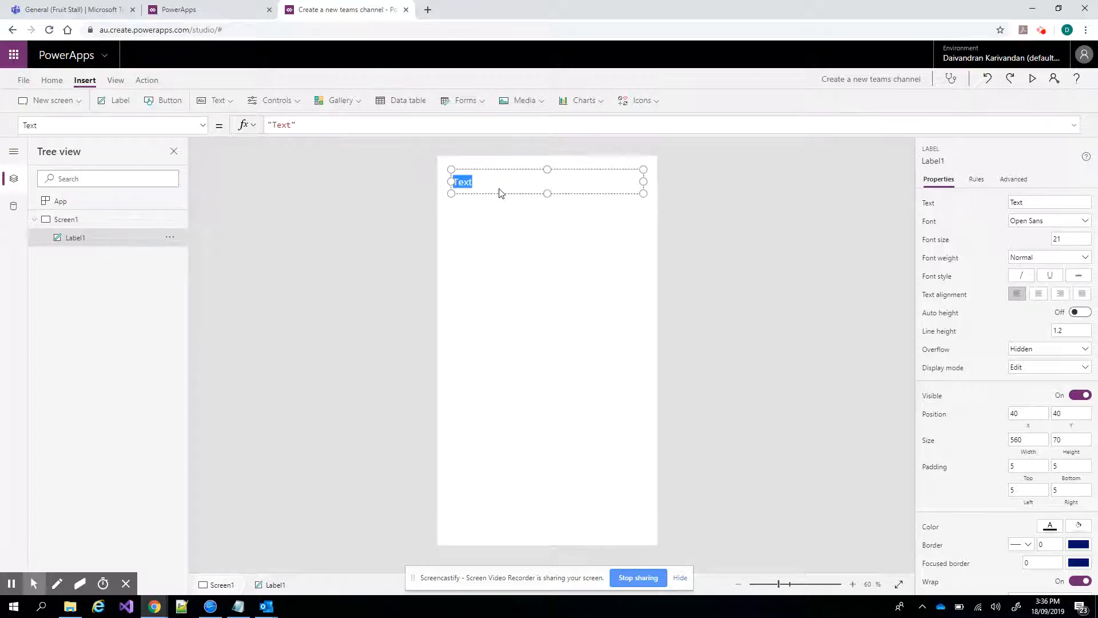
text(SharePoint )
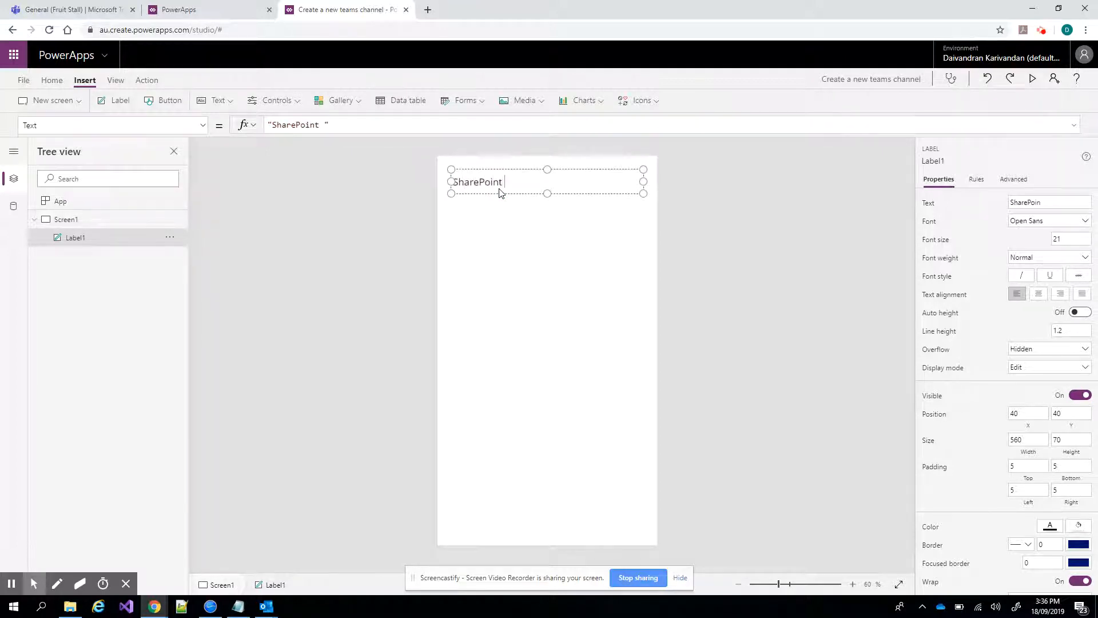
text(Fuirt)
key(BackSpace)
key(BackSpace)
text(uite)
key(BackSpace)
text(List)
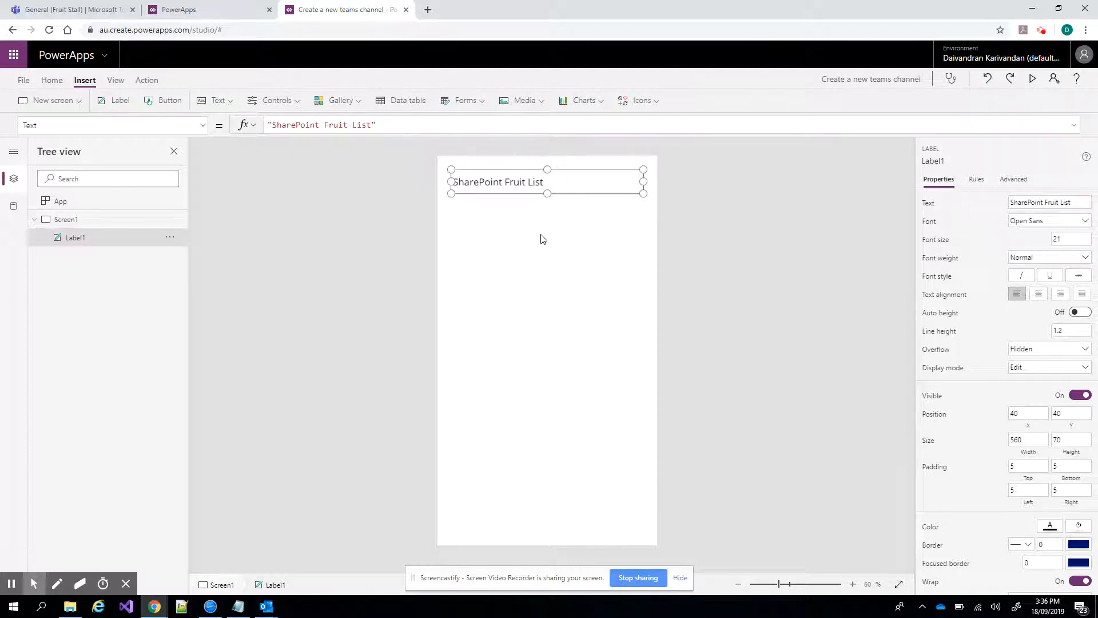
click(546, 217)
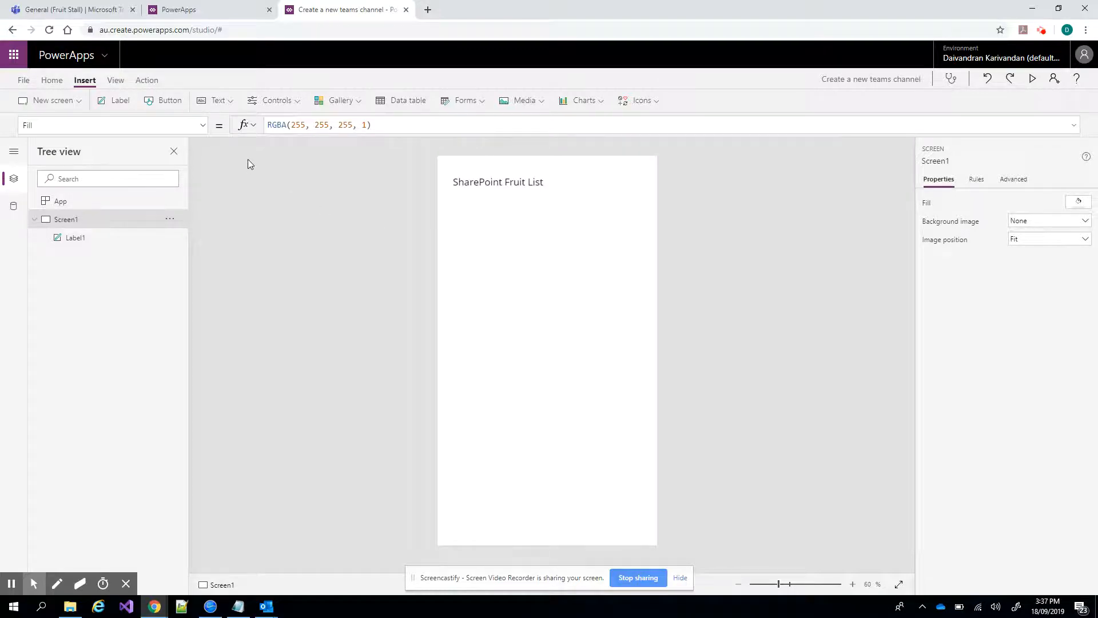
Insert a drop-down control and place it directly below the SharePoint Fruit List label, at about X 40, Y 126.
click(295, 102)
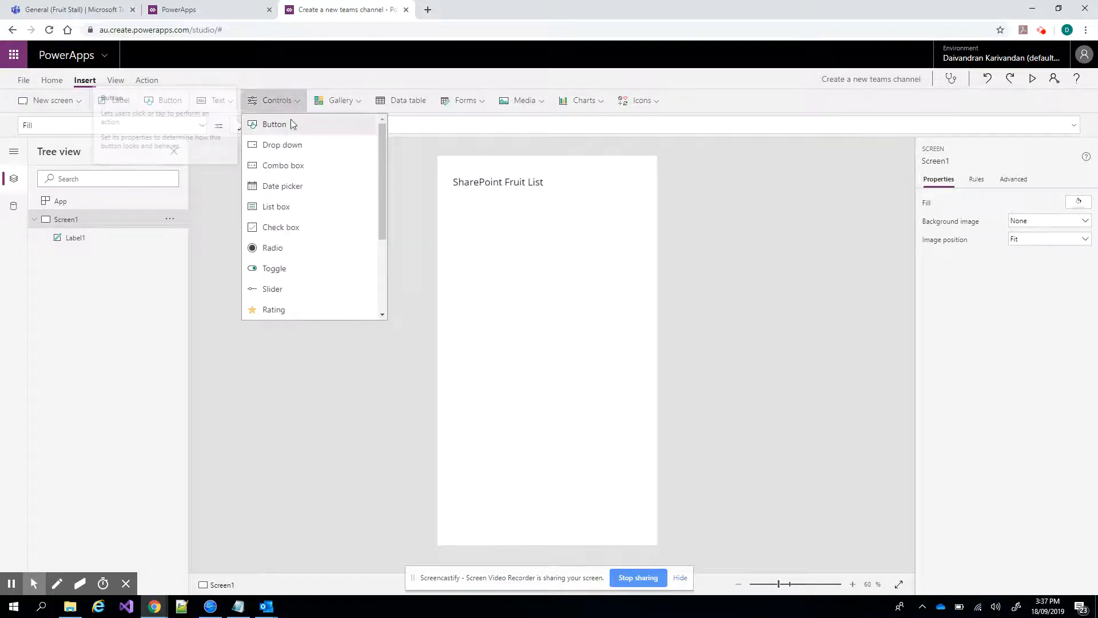
click(295, 149)
drag(525, 181, 518, 204)
click(519, 218)
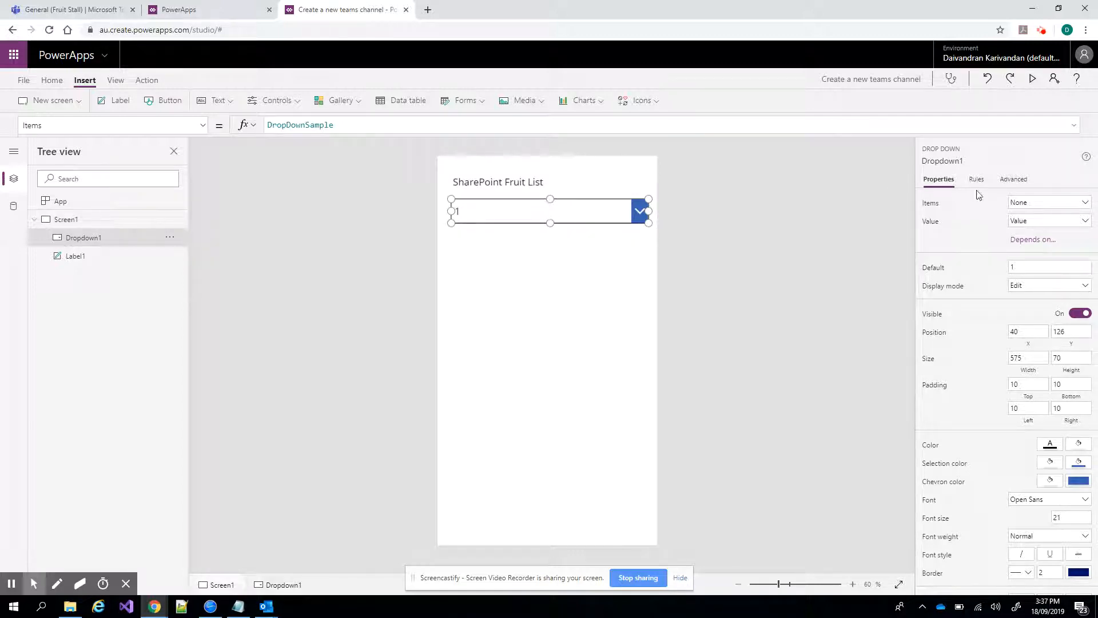
Set the fruit drop-down's Items property to the 'Fruit Stall' list and its Value field to Title.
click(1016, 181)
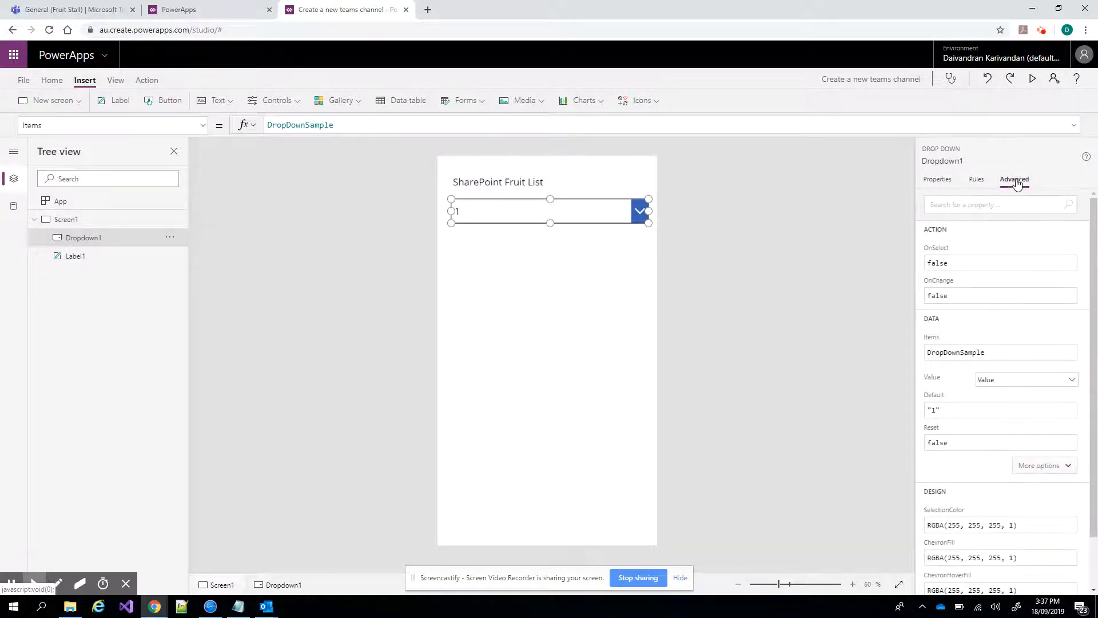
click(1015, 352)
drag(1008, 351, 902, 353)
text(F)
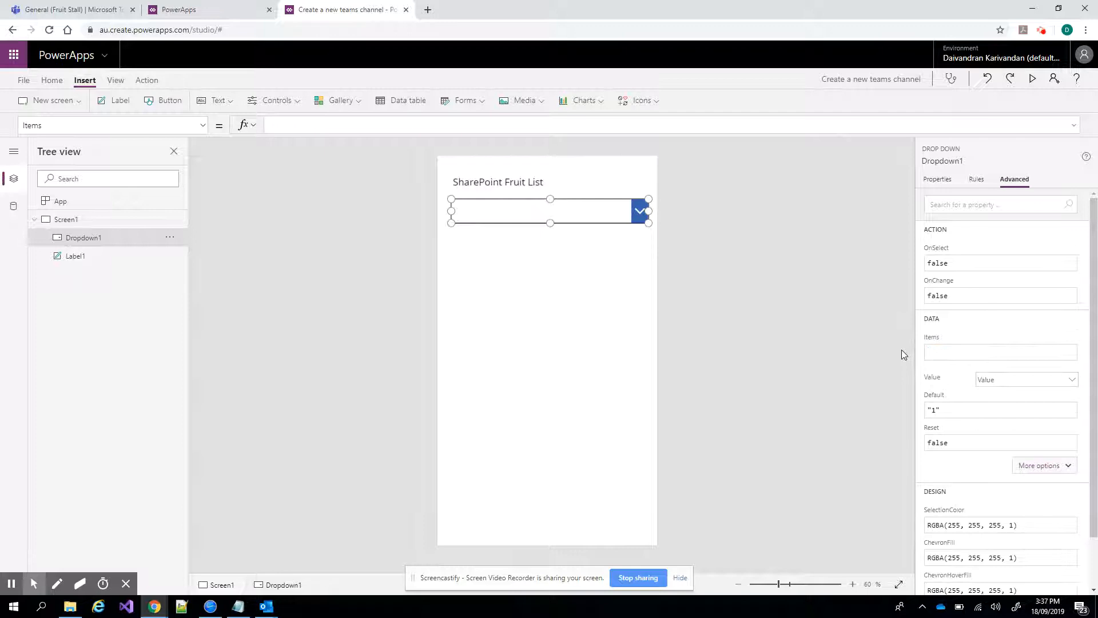
text(rui)
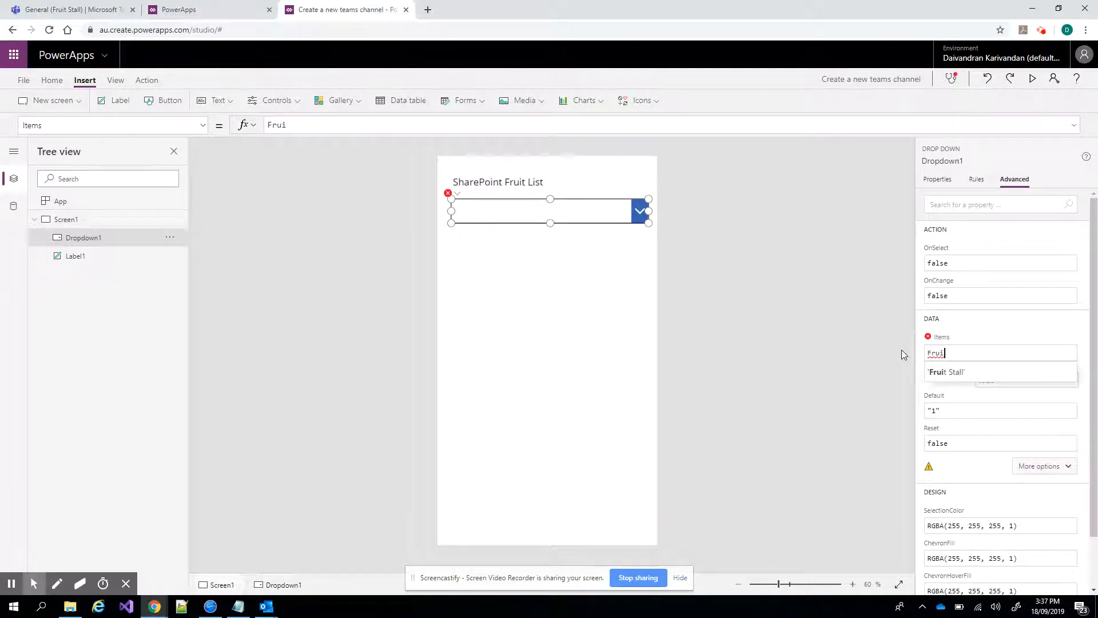
click(936, 378)
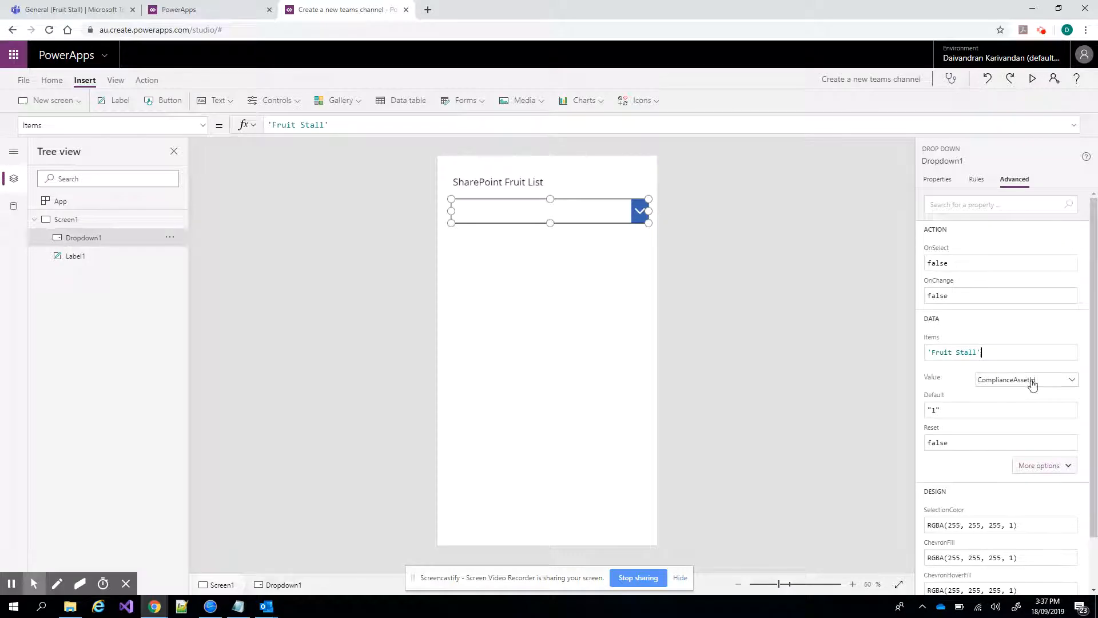
click(1071, 382)
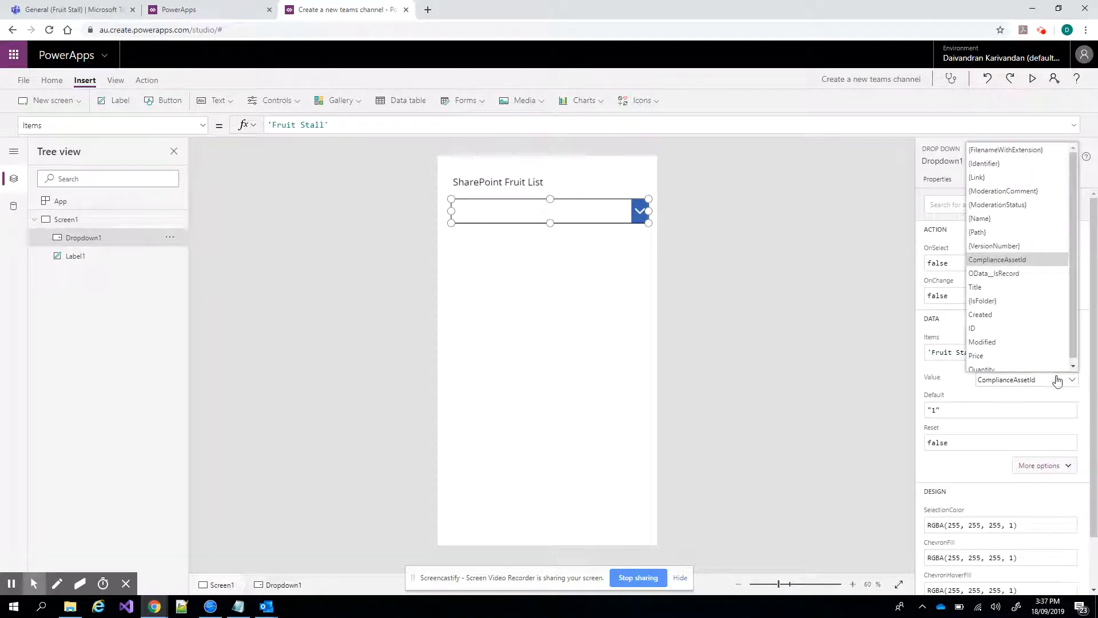
click(1023, 288)
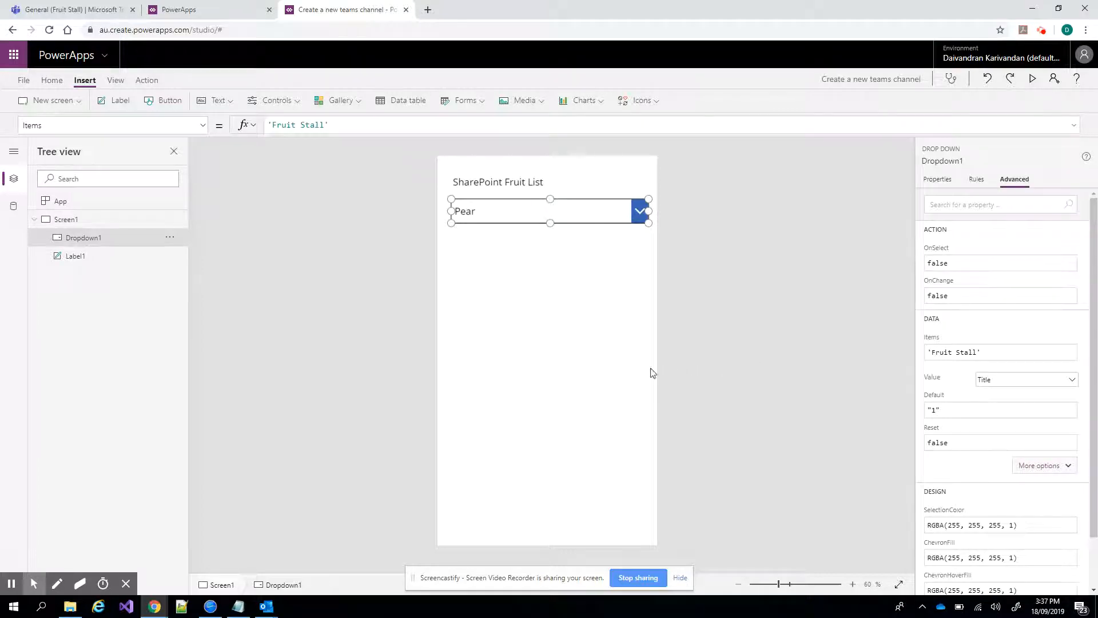
click(612, 370)
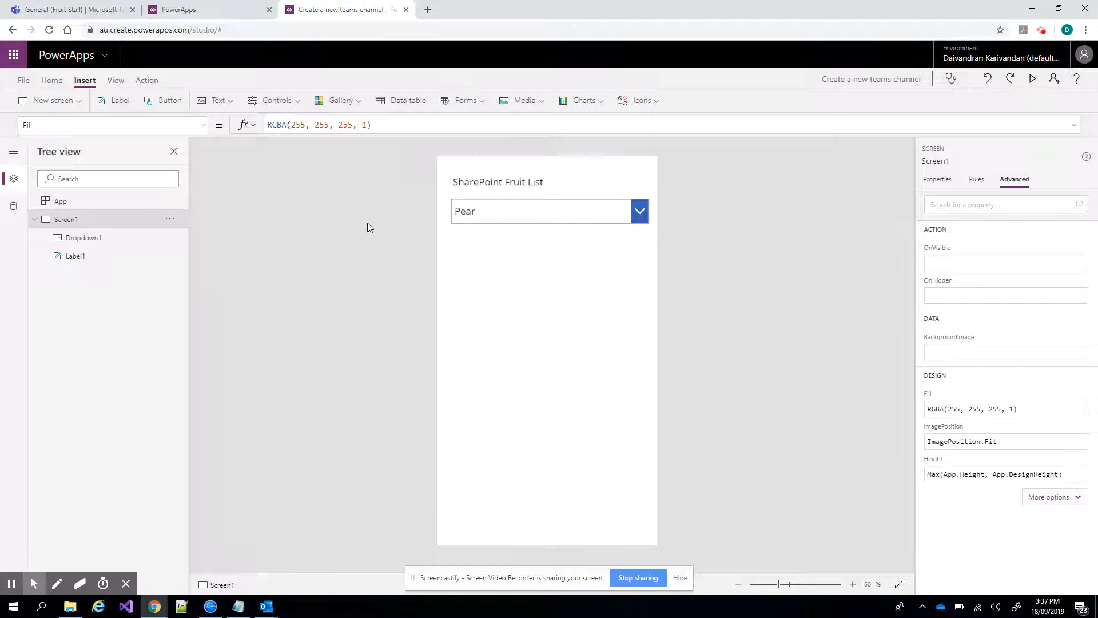
Insert a label below the fruit drop-down with the text "List the team groups".
click(116, 101)
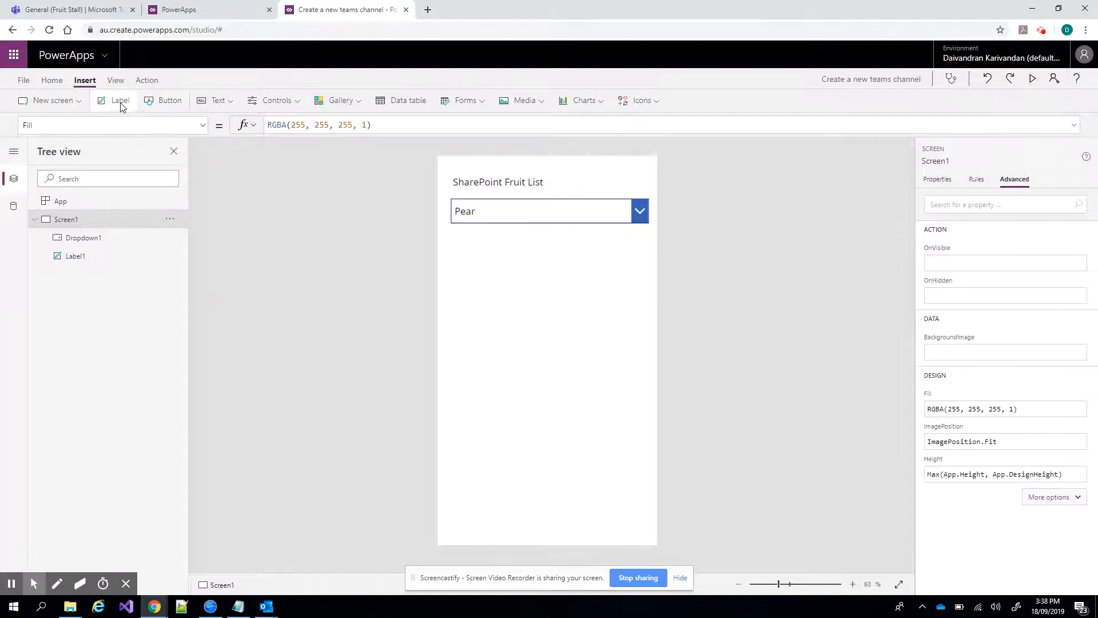
drag(490, 187, 488, 257)
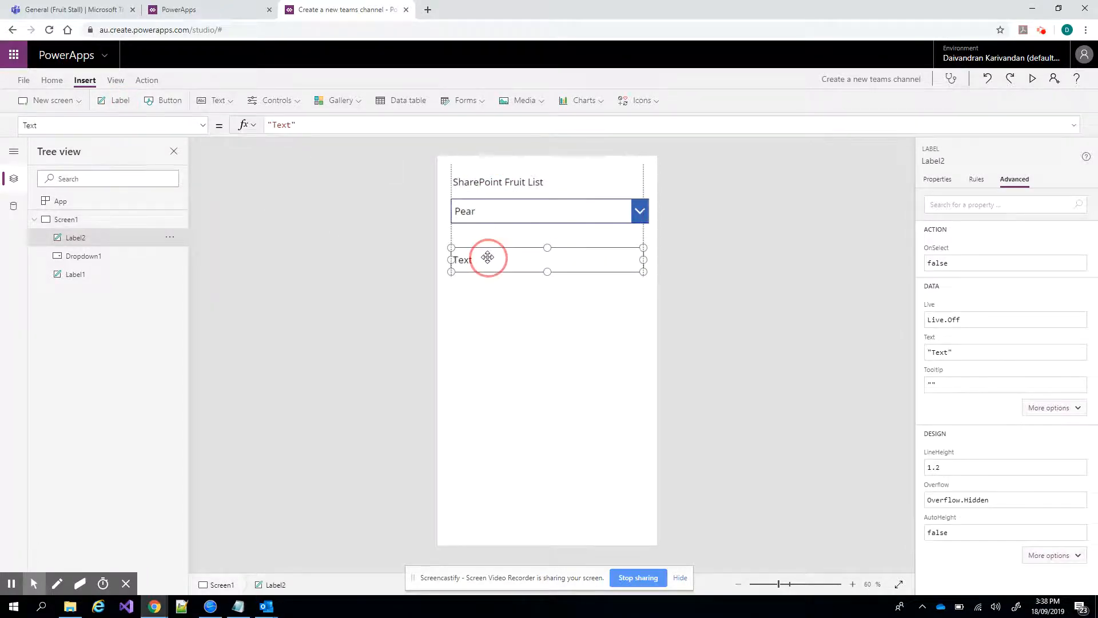
click(487, 257)
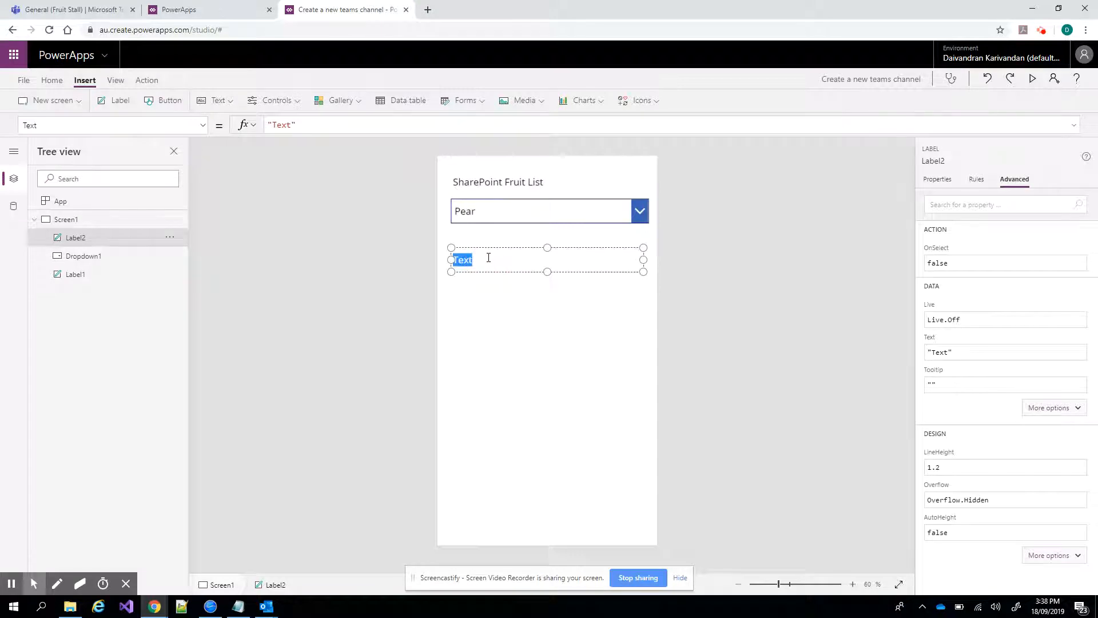
text(LIst)
key(BackSpace)
key(BackSpace)
text(ist the team groups)
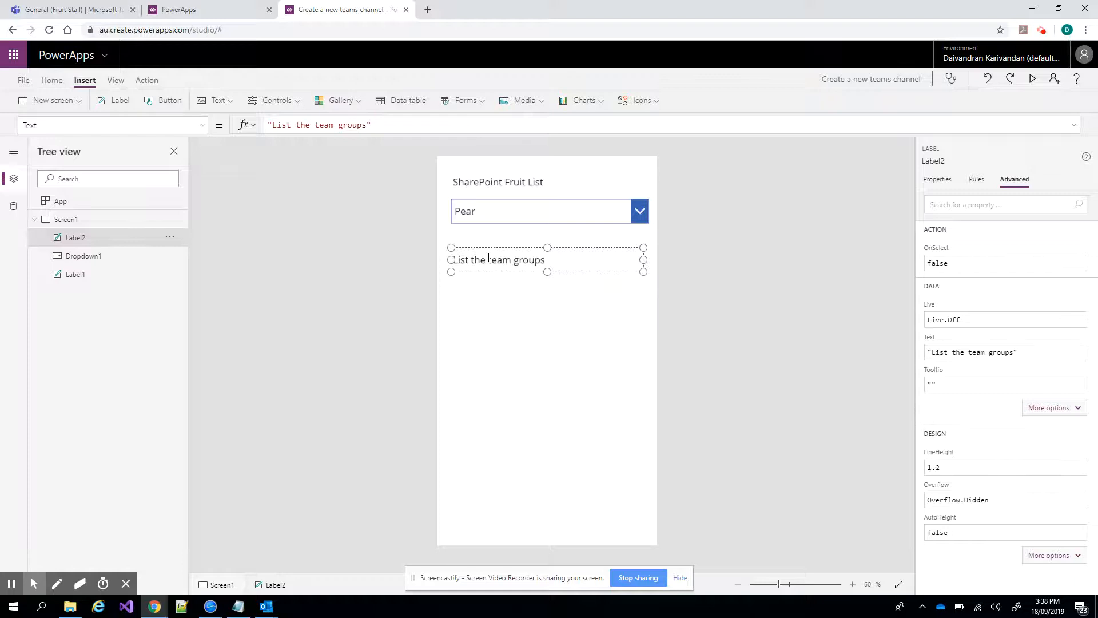
click(527, 299)
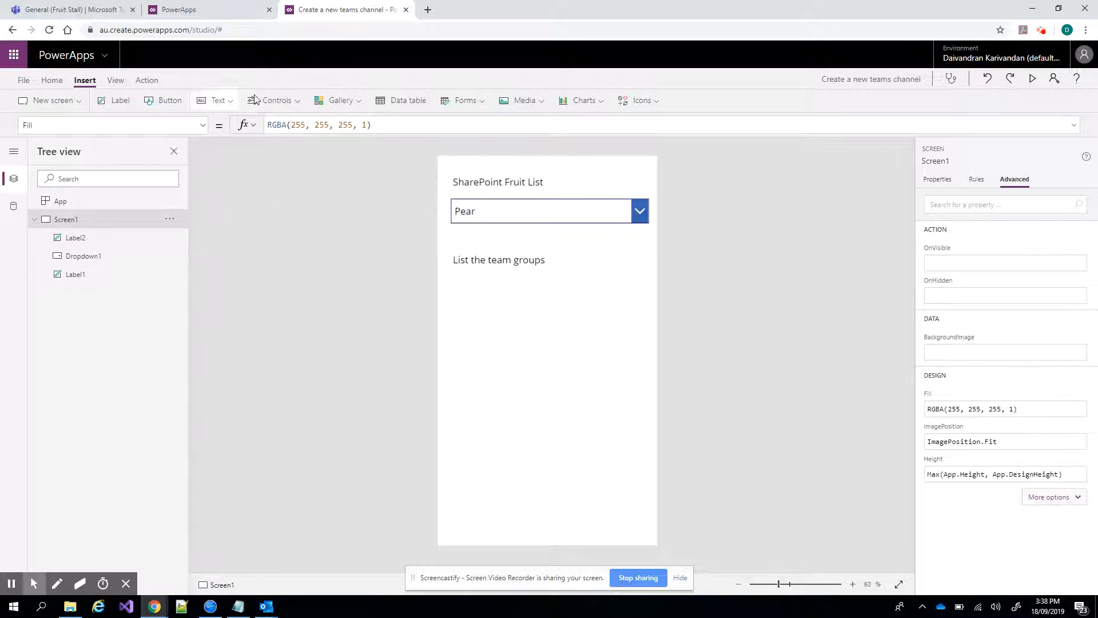
Insert a second drop-down control and place it directly below the "List the team groups" label.
click(300, 103)
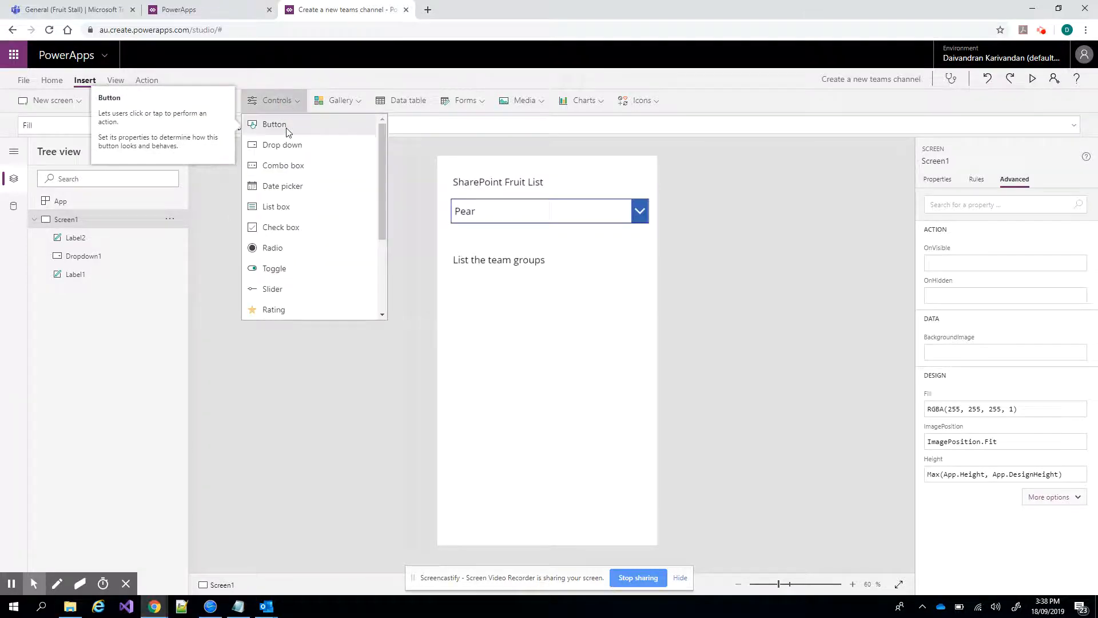
click(286, 147)
drag(490, 191, 486, 303)
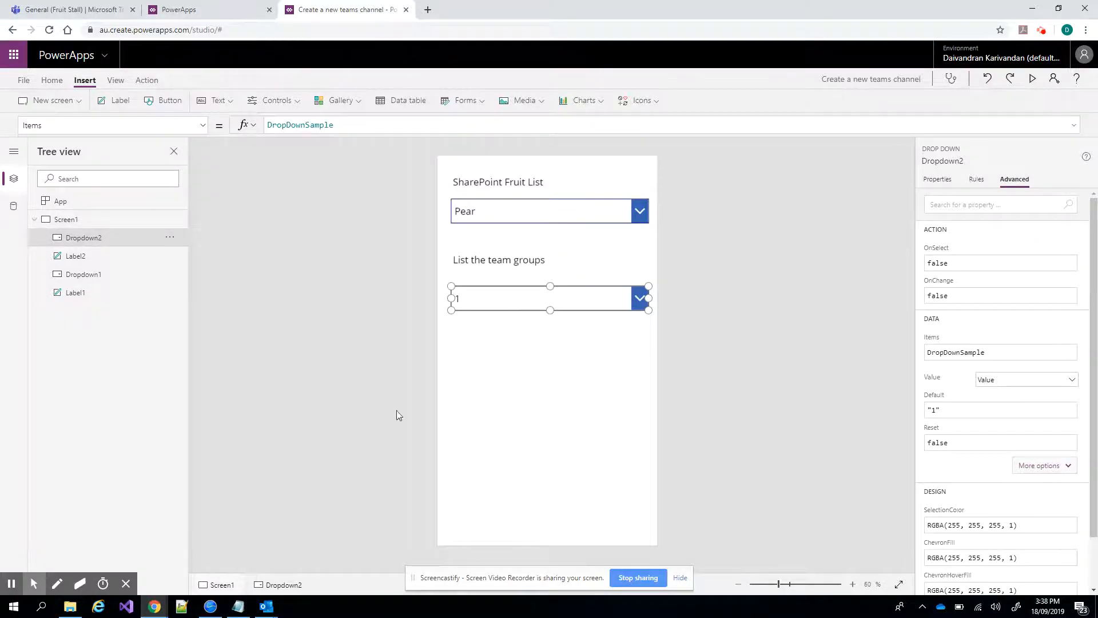
Set the second drop-down's Items to MicrosoftTeams.GetAllTeams().value, copied from the channel notes in Notepad.
click(238, 606)
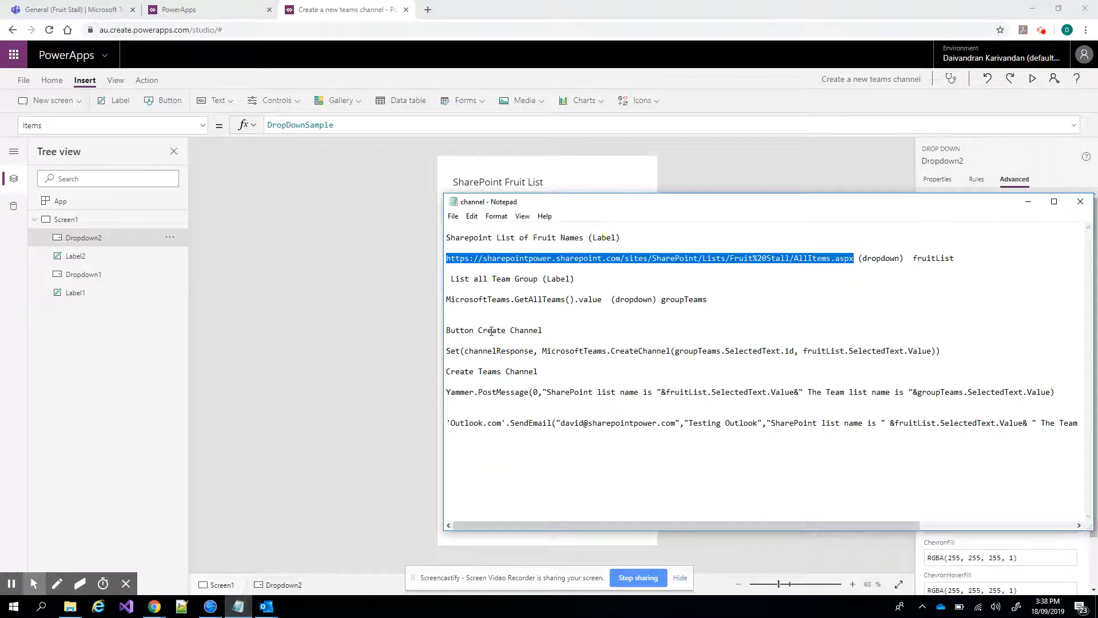
drag(450, 300, 606, 299)
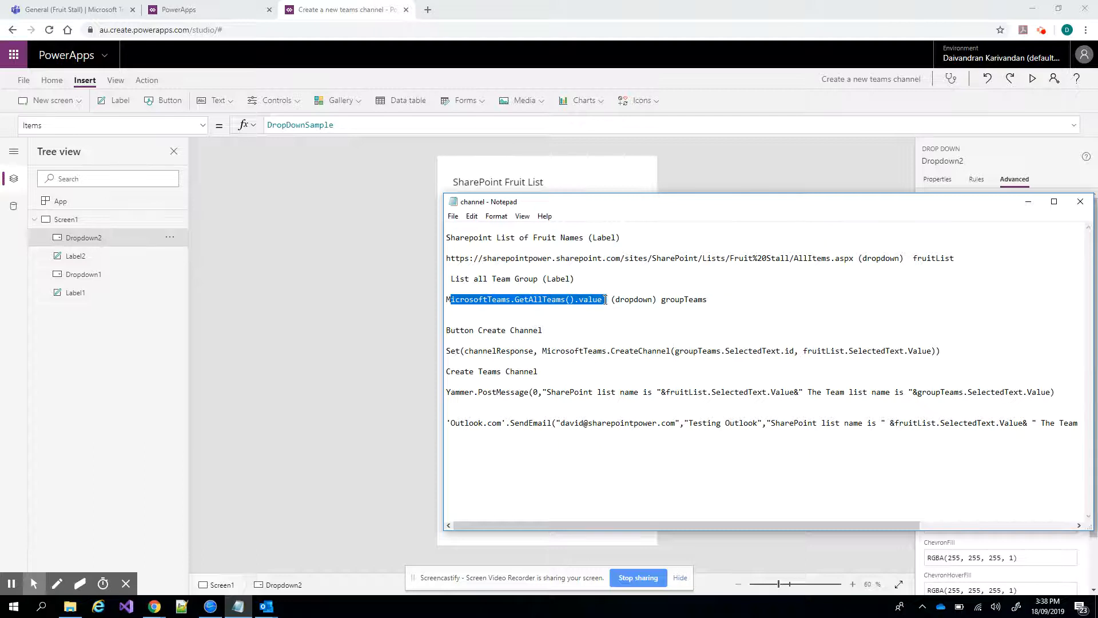
click(582, 310)
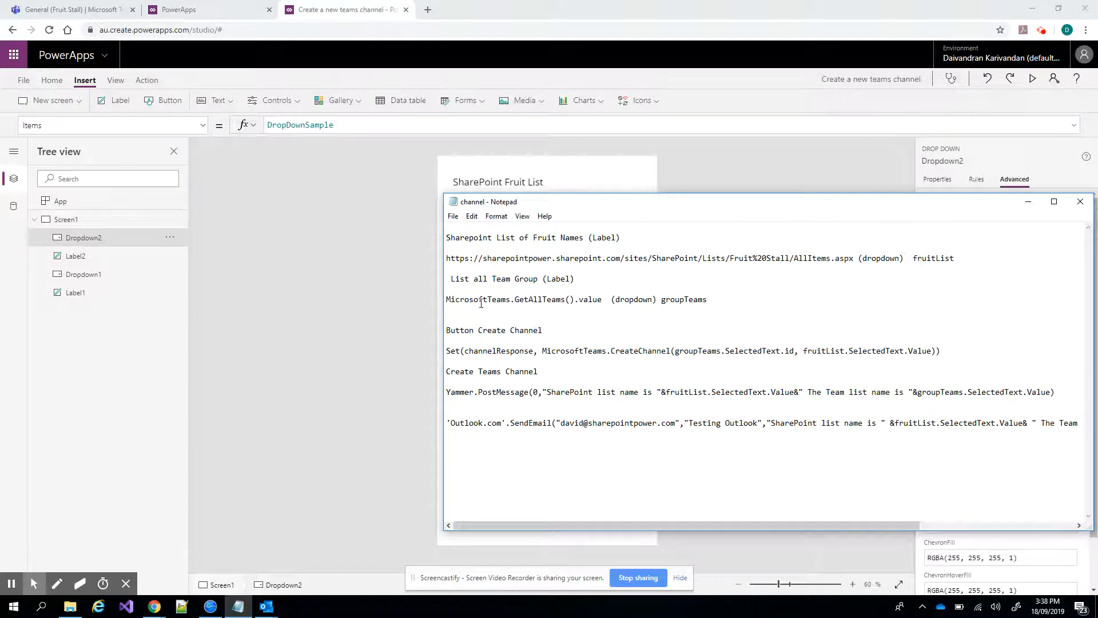
drag(446, 299, 602, 301)
key(ctrl+c)
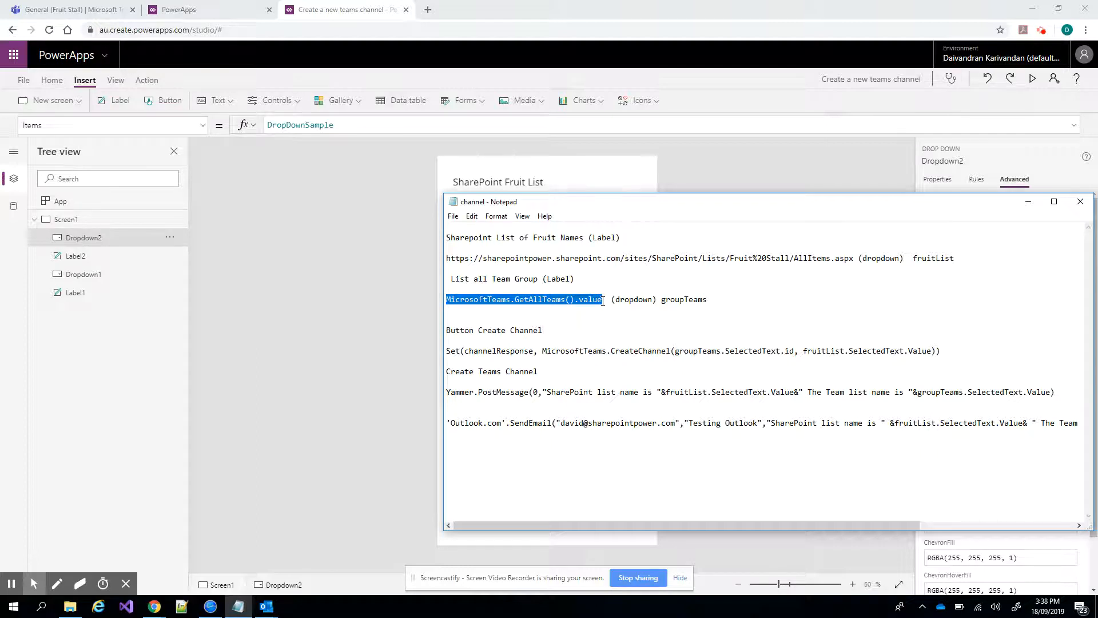
click(276, 335)
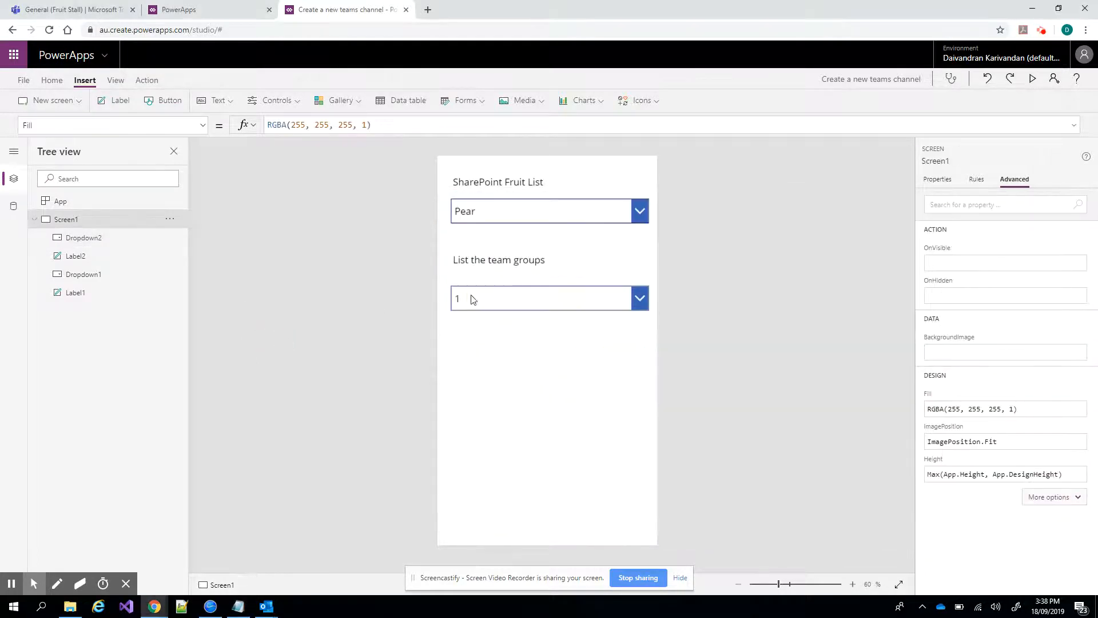
click(516, 296)
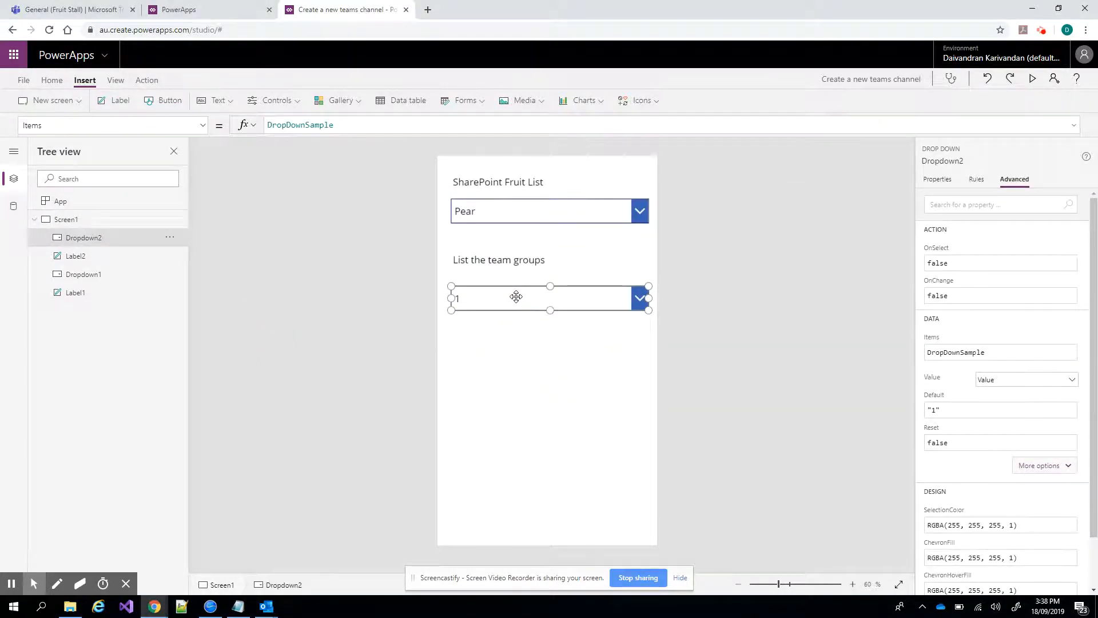
drag(350, 125, 243, 123)
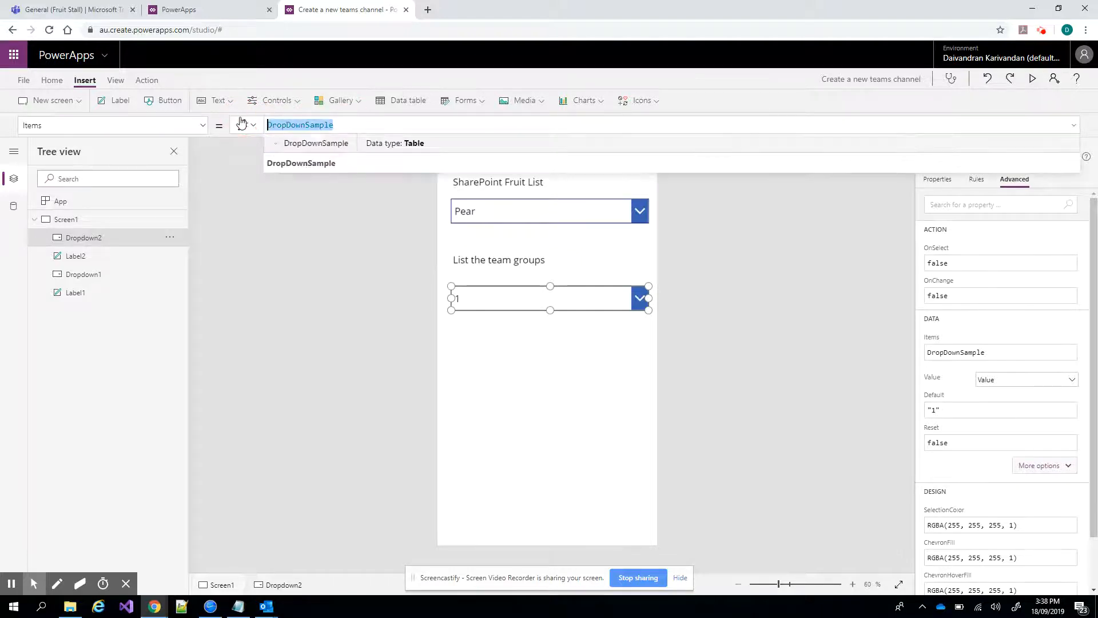
key(ctrl+v)
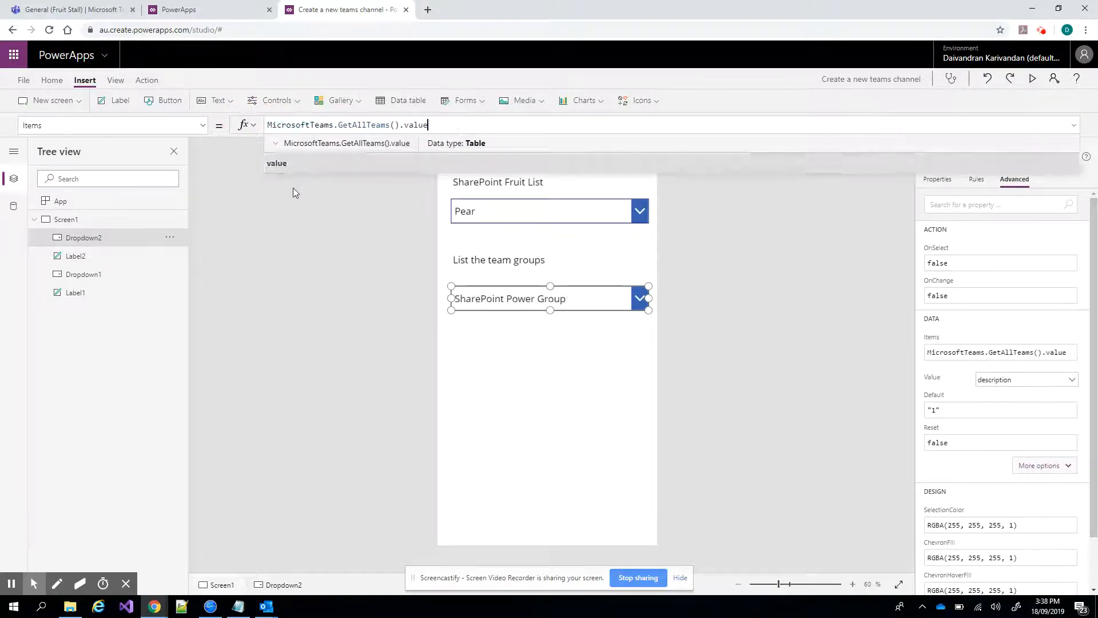
click(273, 259)
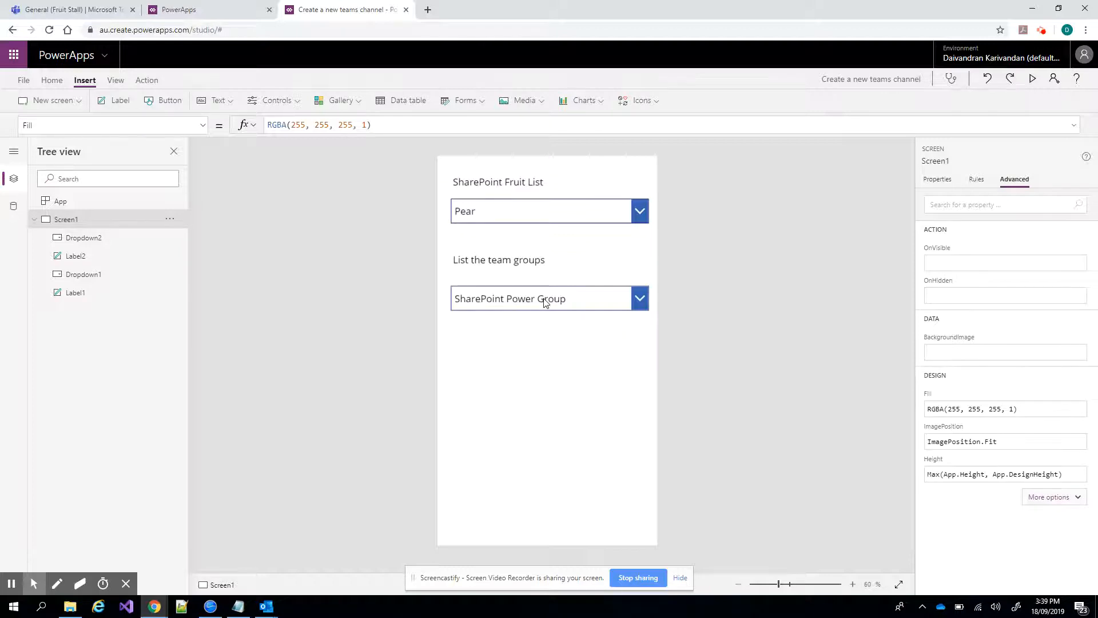
Rename the team drop-down as groupTeams, using the name copied from the channel notes in Notepad.
click(579, 301)
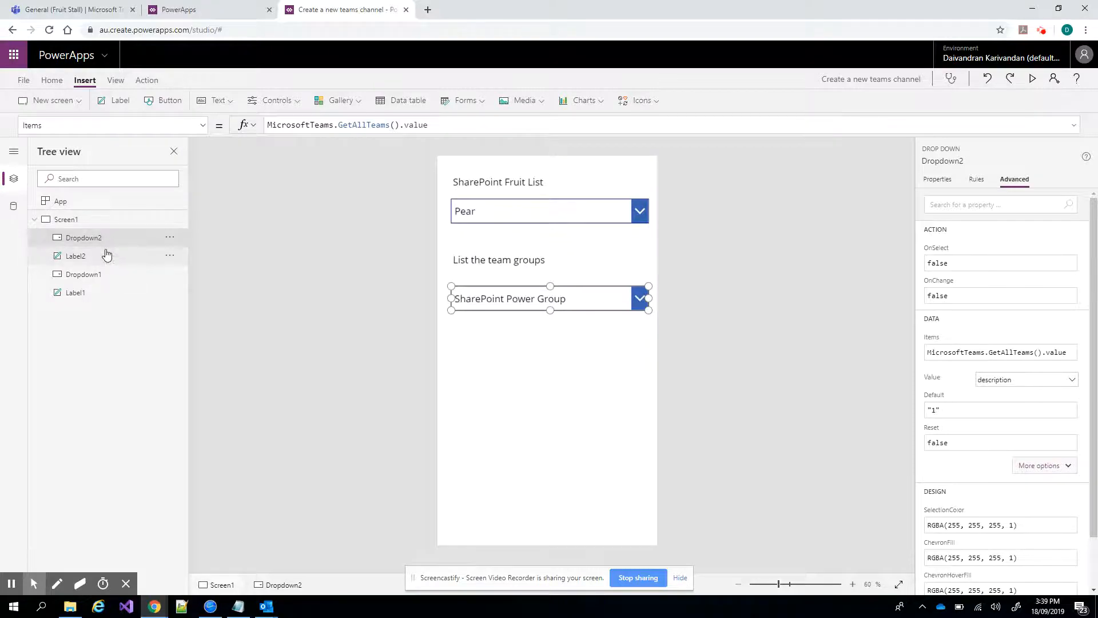
click(237, 609)
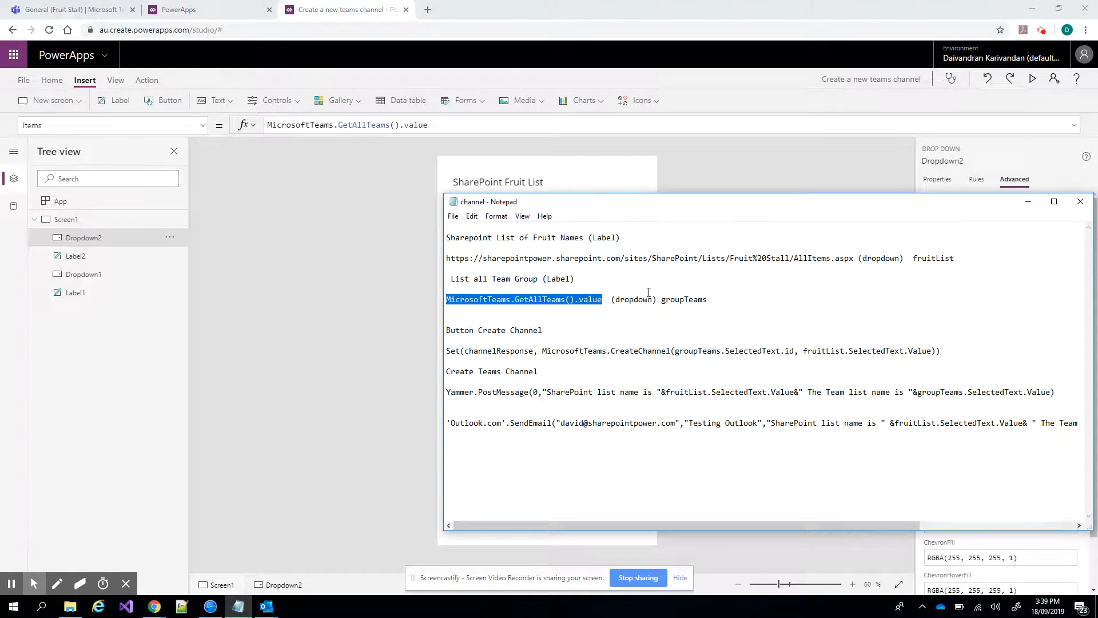
drag(662, 298, 712, 296)
key(ctrl+c)
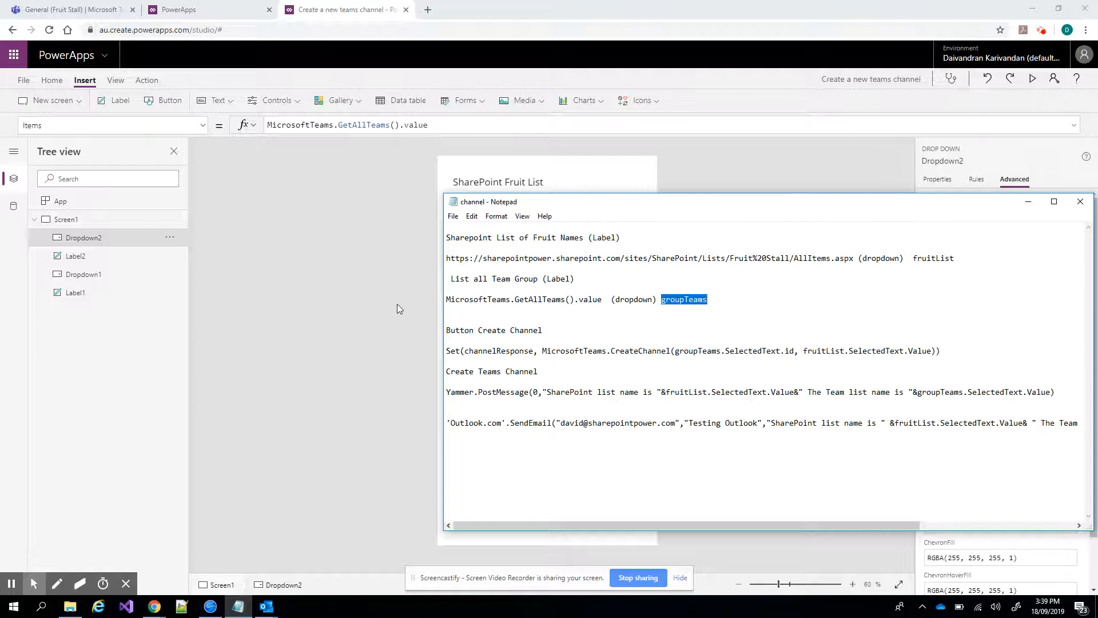
double_click(86, 239)
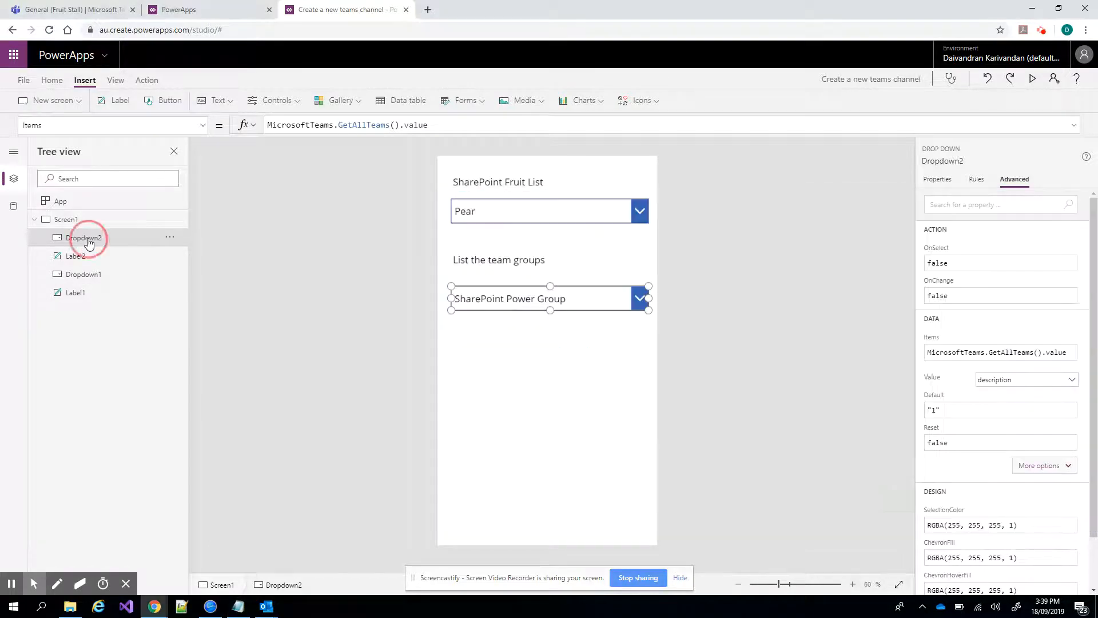
key(ctrl+v)
click(98, 350)
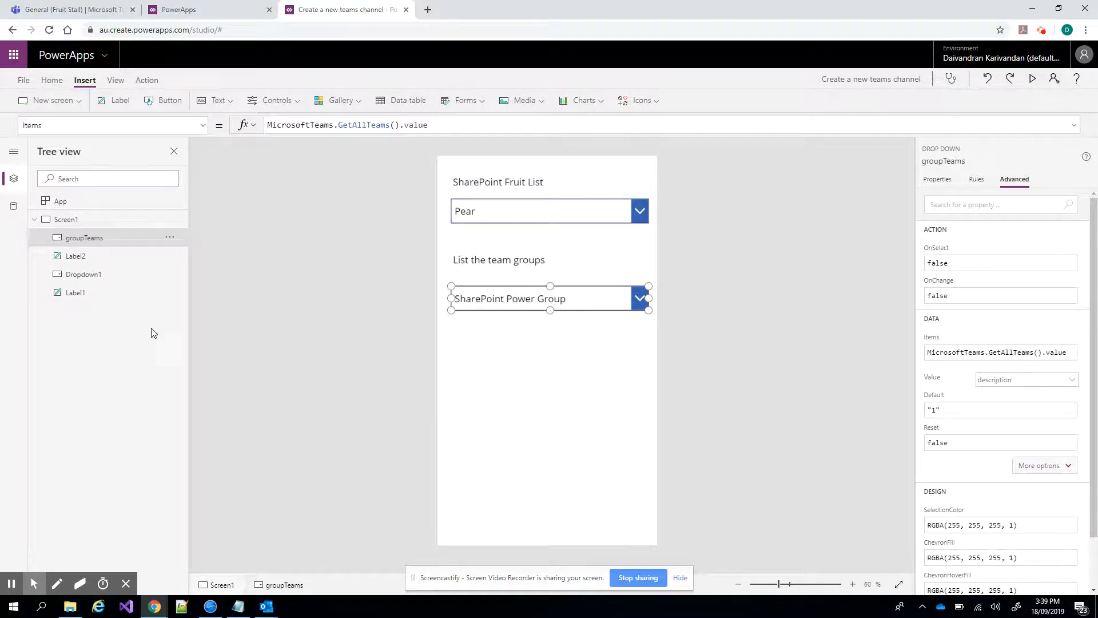
Rename the fruit drop-down as fruitList, using the name copied from the channel notes in Notepad.
click(528, 206)
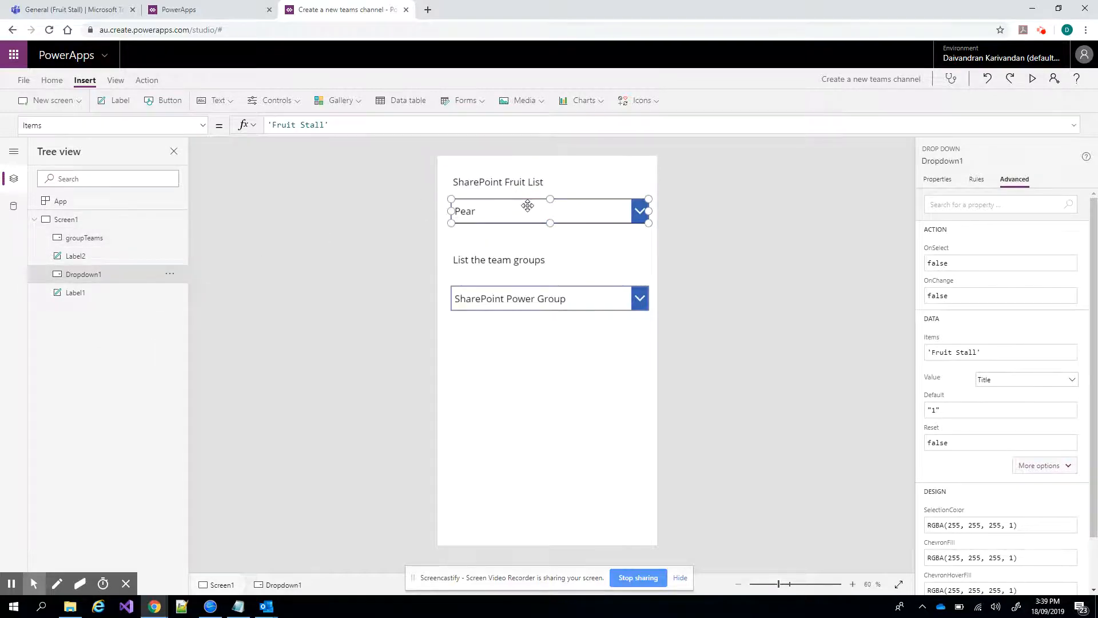
click(240, 606)
drag(912, 258, 961, 261)
key(ctrl+c)
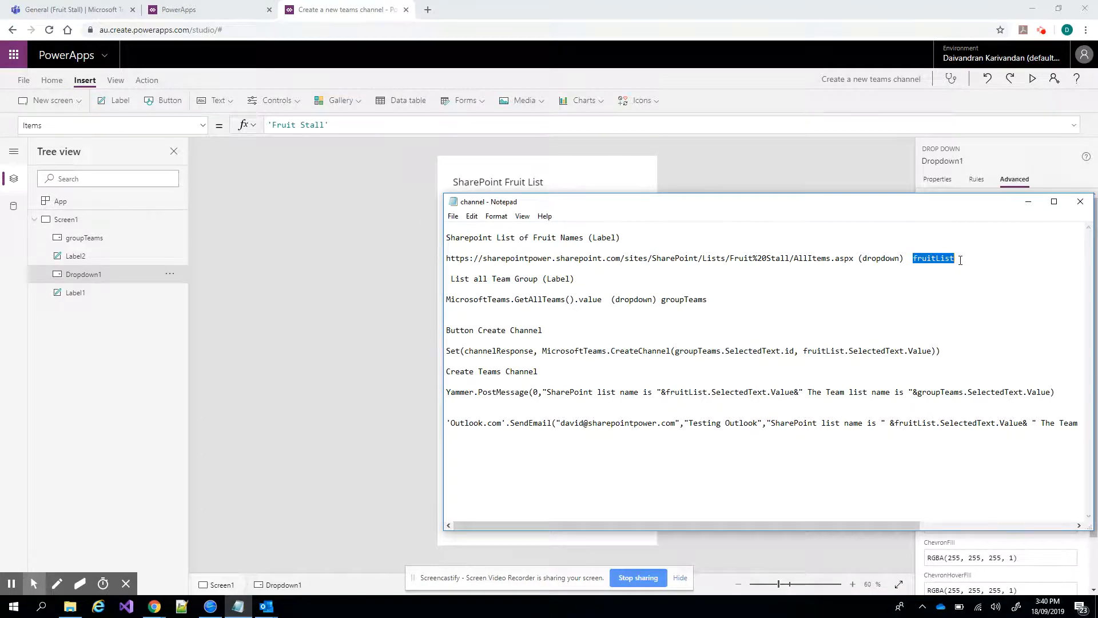
double_click(139, 273)
key(ctrl+v)
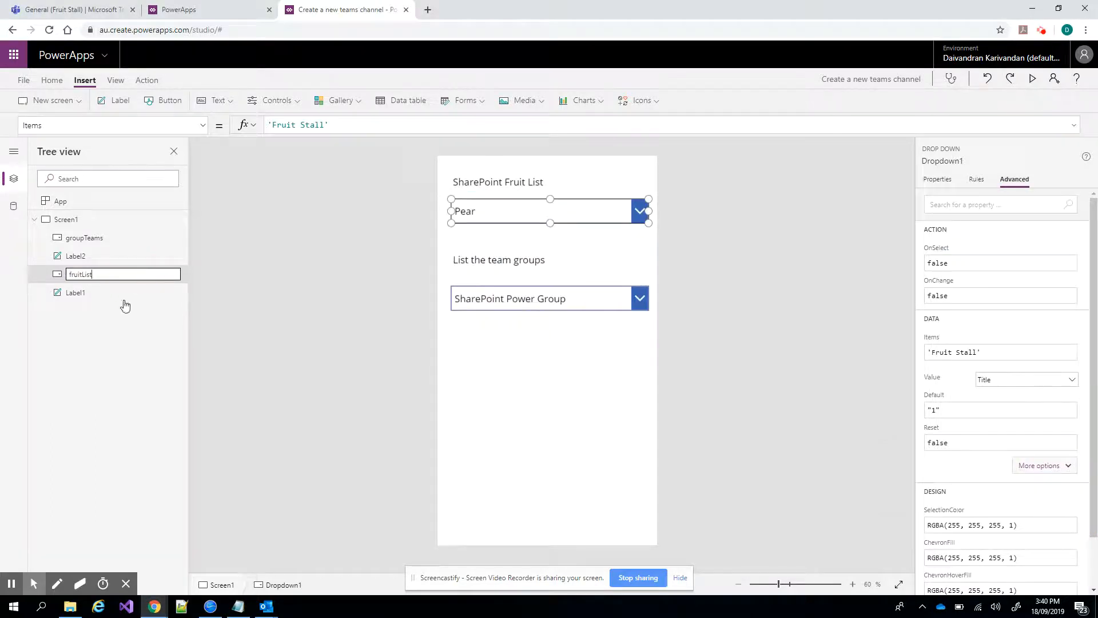
click(113, 353)
click(246, 356)
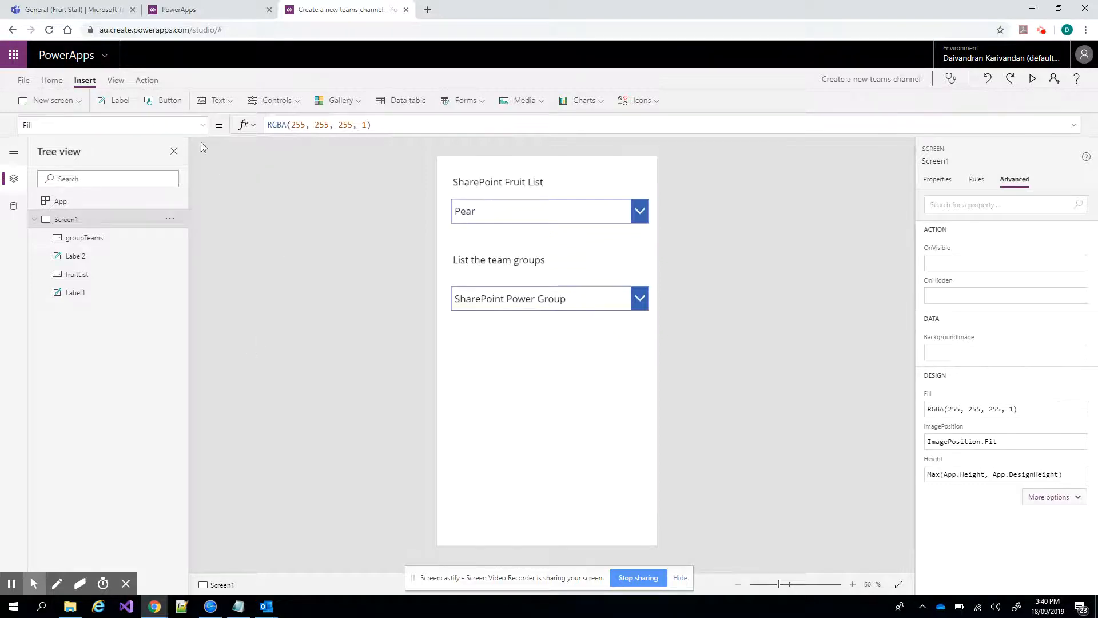
Insert a button below the team drop-down and set its text to "Create a new channel".
click(170, 101)
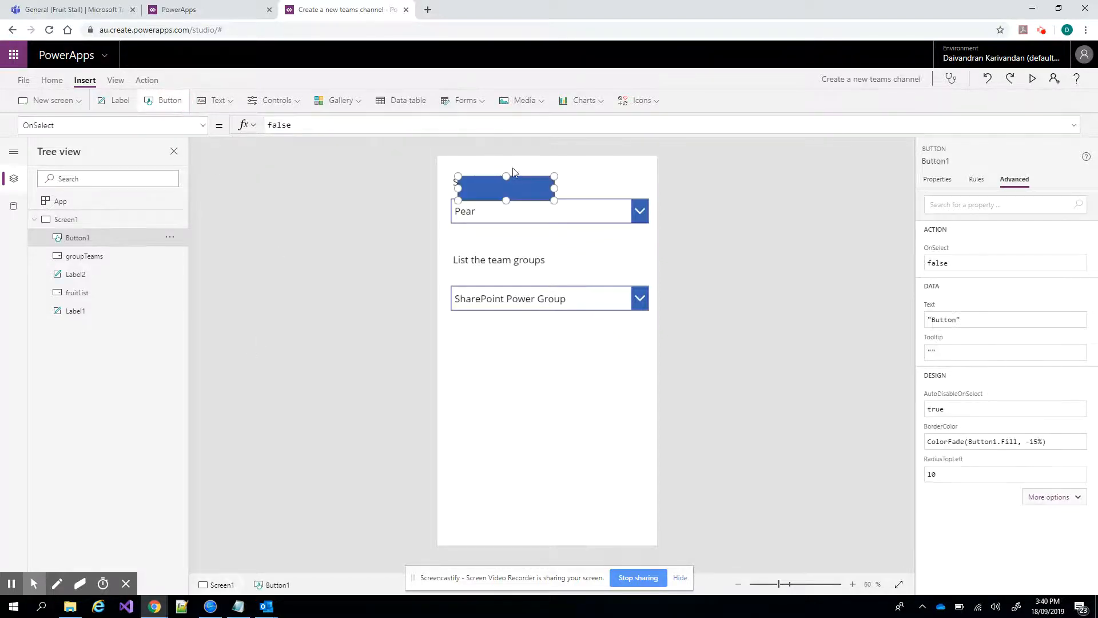
drag(508, 180, 613, 353)
click(584, 358)
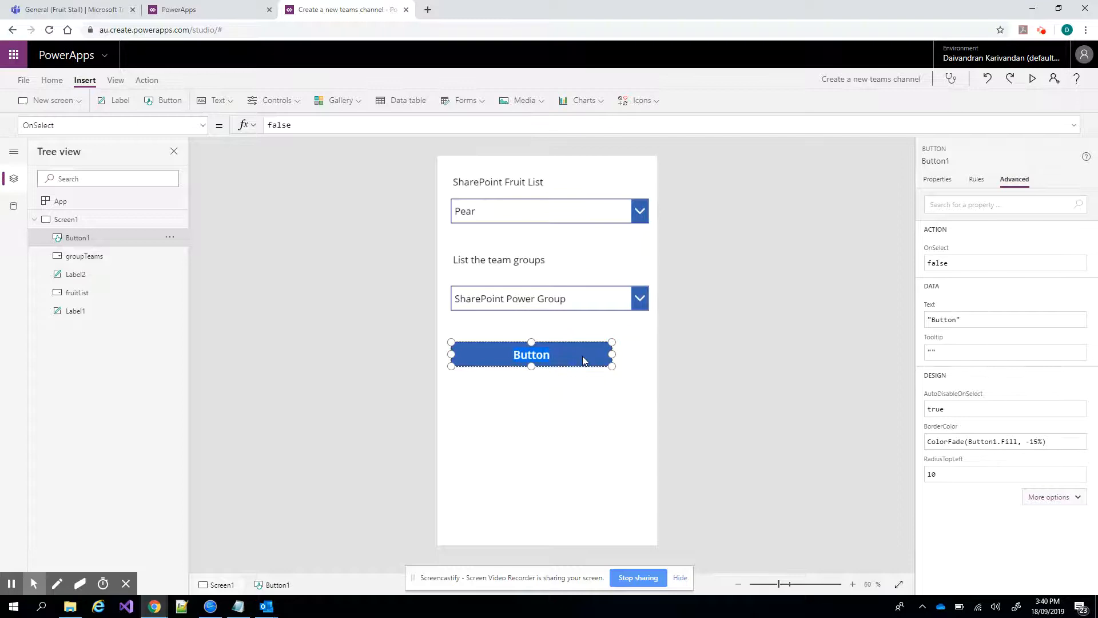
text(Create a new c)
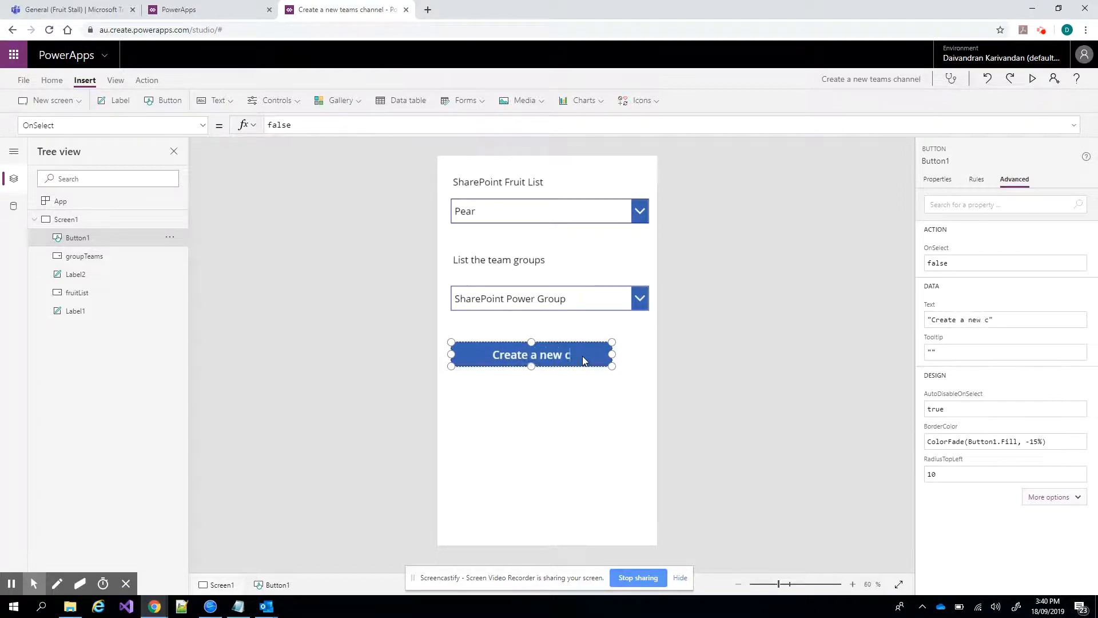
text(hannel)
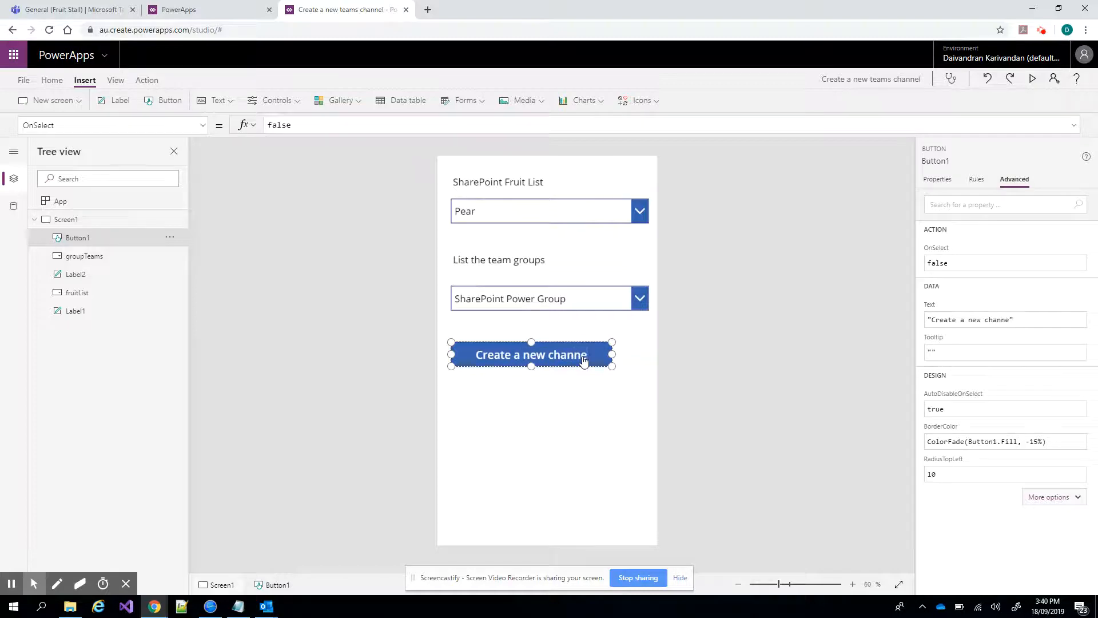
click(573, 355)
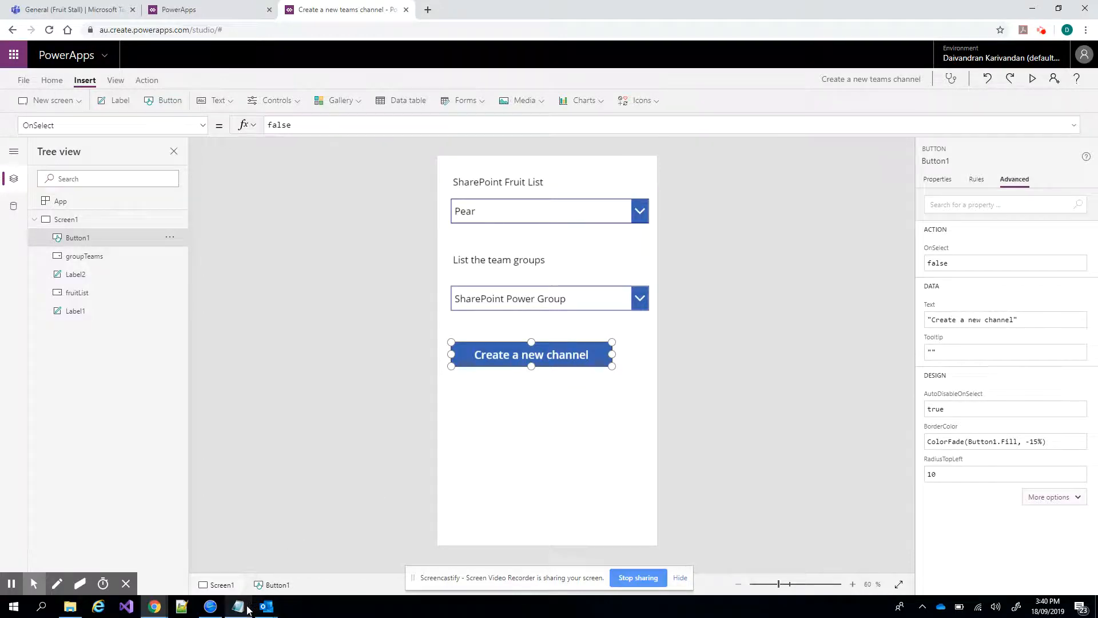
Set the button's OnSelect to Set(channelResponse, MicrosoftTeams.CreateChannel(groupTeams.SelectedText.id, fruitList.SelectedText.Value)), copied from the channel notes in Notepad.
mouse_move(248, 608)
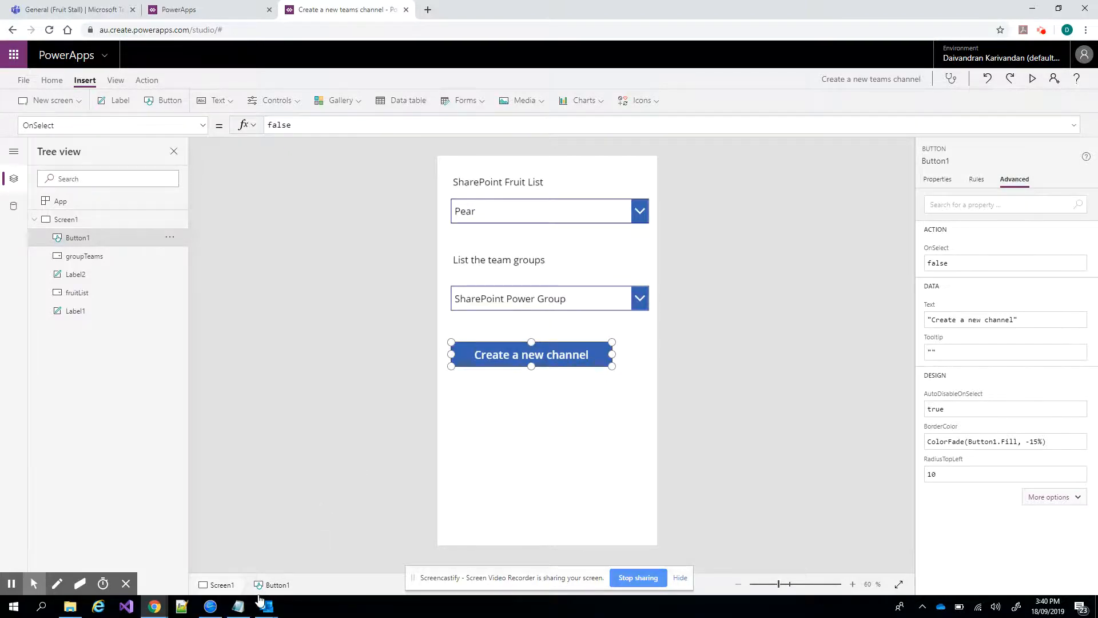
click(242, 611)
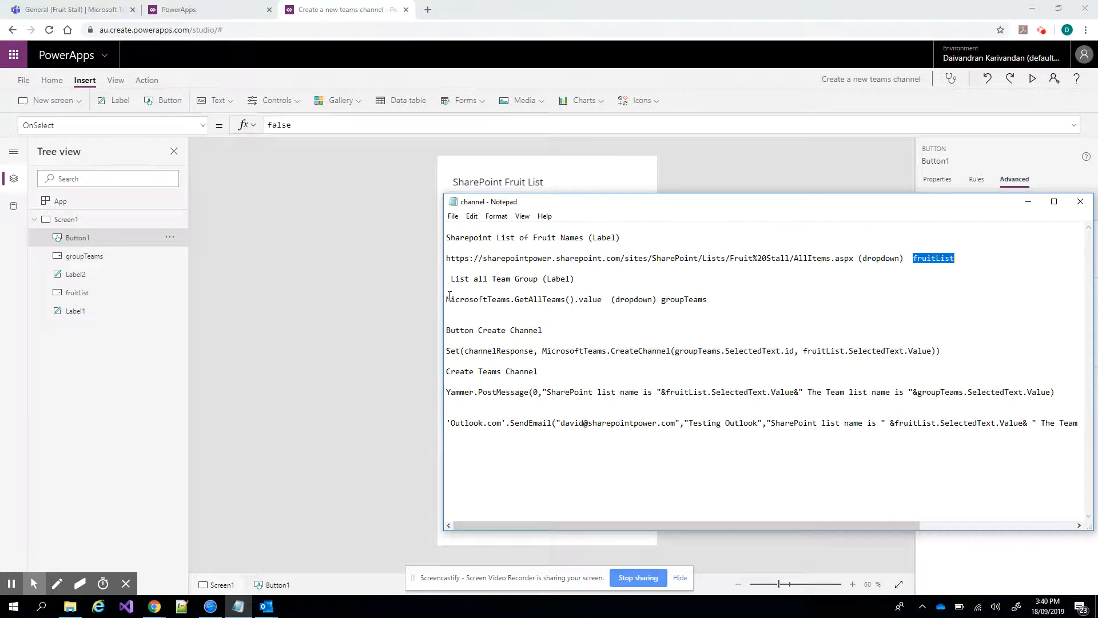
drag(447, 351, 713, 342)
drag(930, 343, 953, 351)
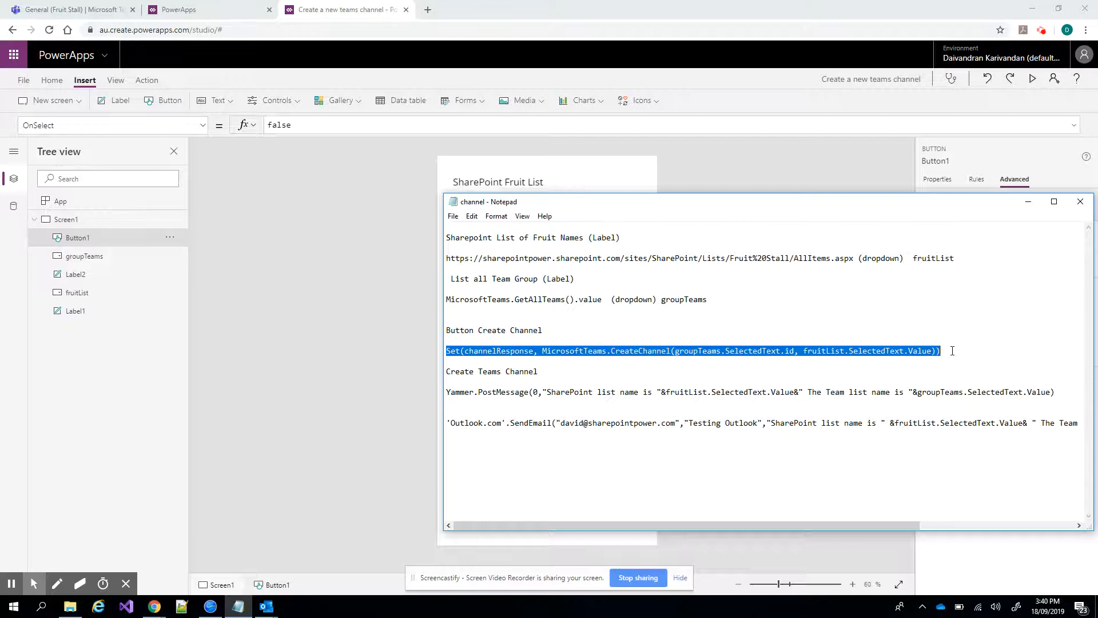
click(376, 365)
click(502, 356)
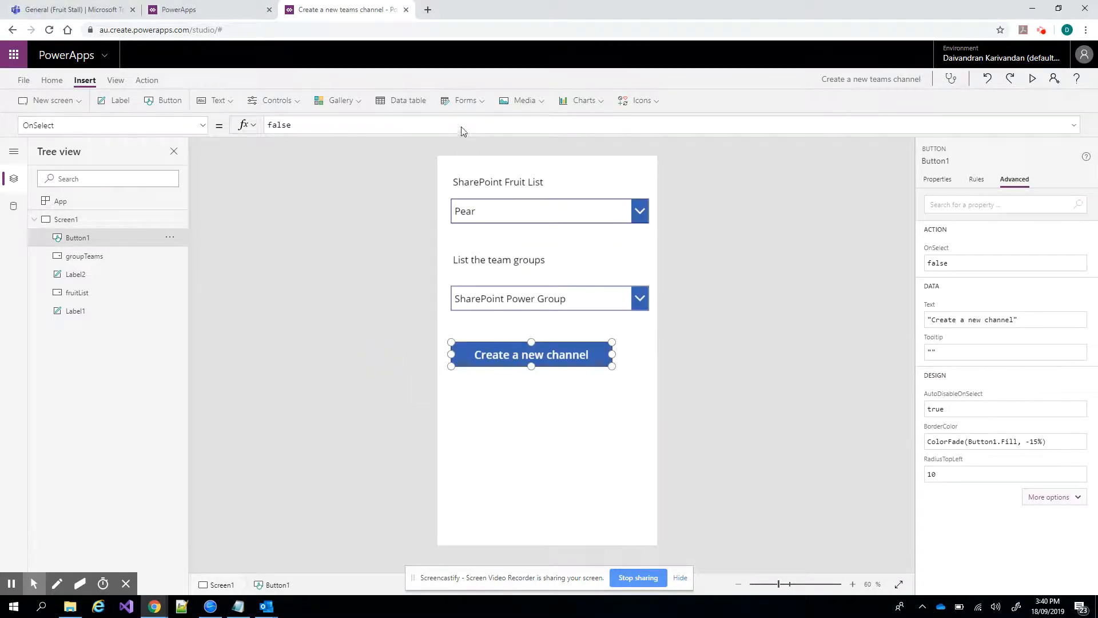
click(464, 131)
drag(320, 127, 256, 131)
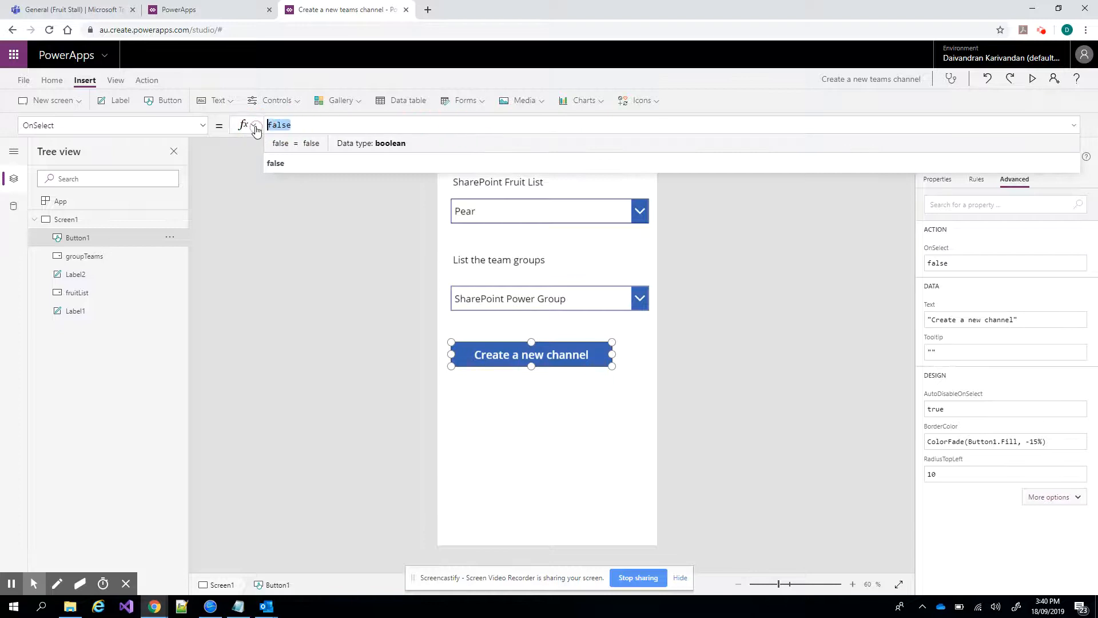
text(Set(createdResponse, MicrosoftTeams.CreateChannel(groupTeams.Selected.Id, fruitList.Selected.Value)))
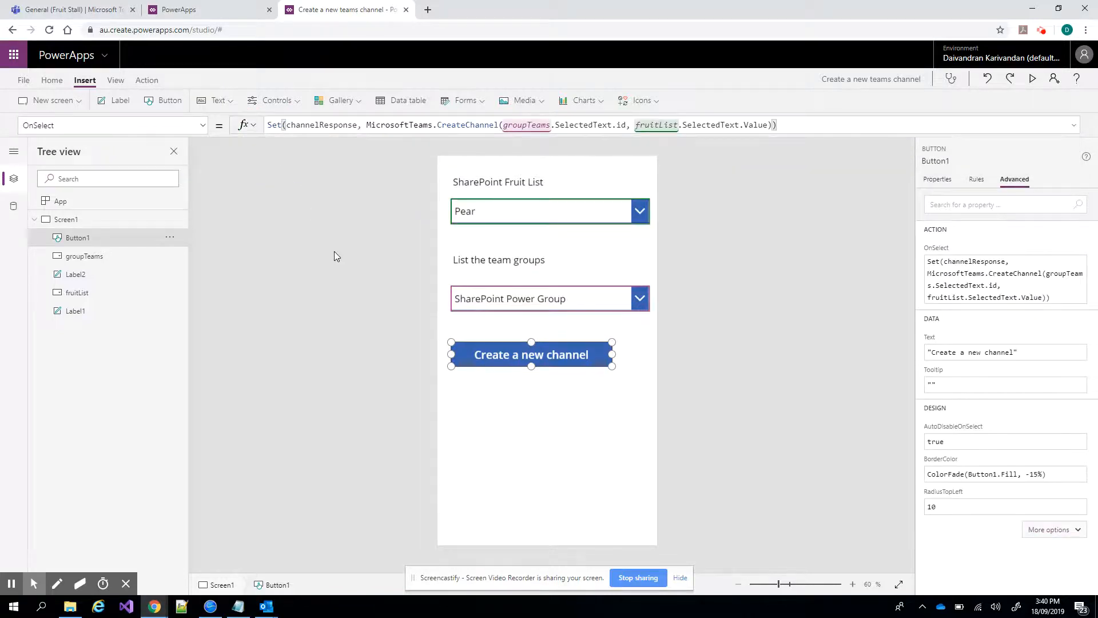
click(334, 252)
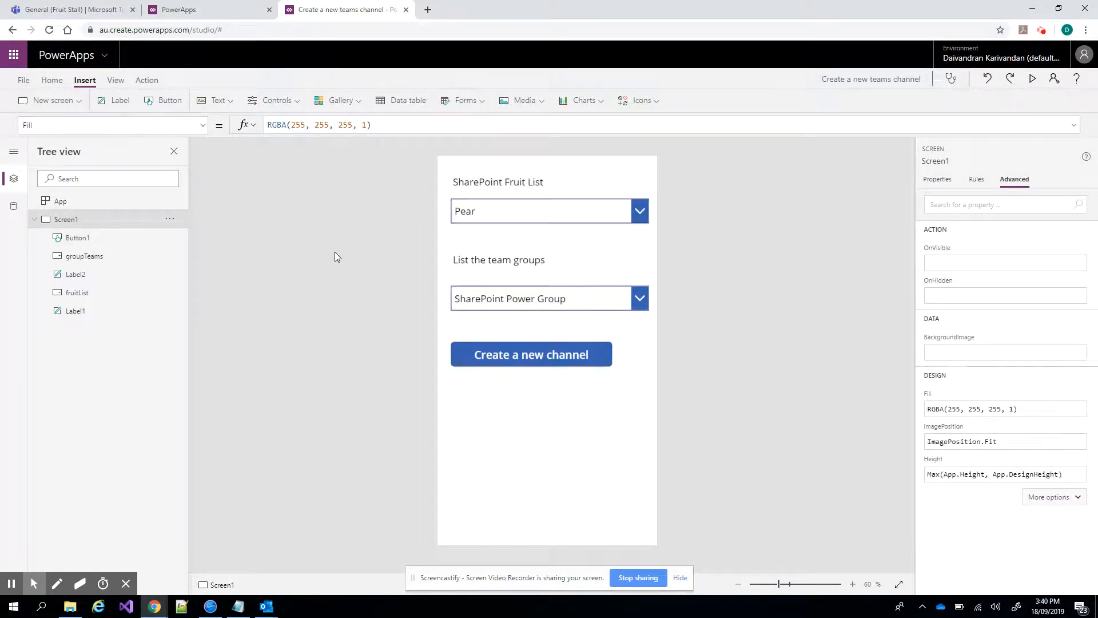
click(523, 356)
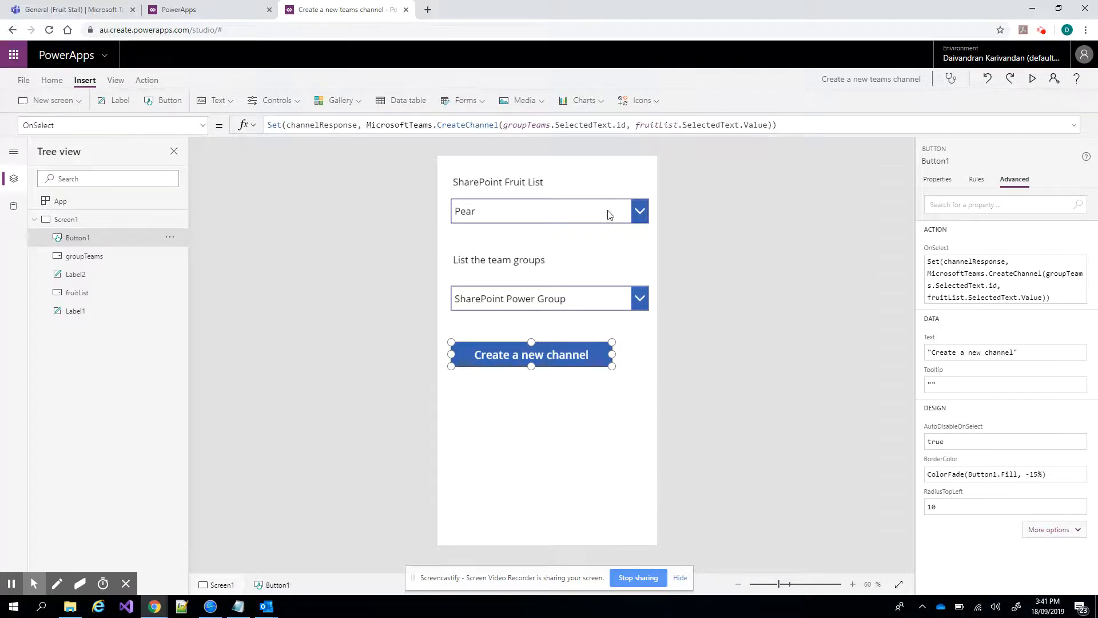
click(588, 413)
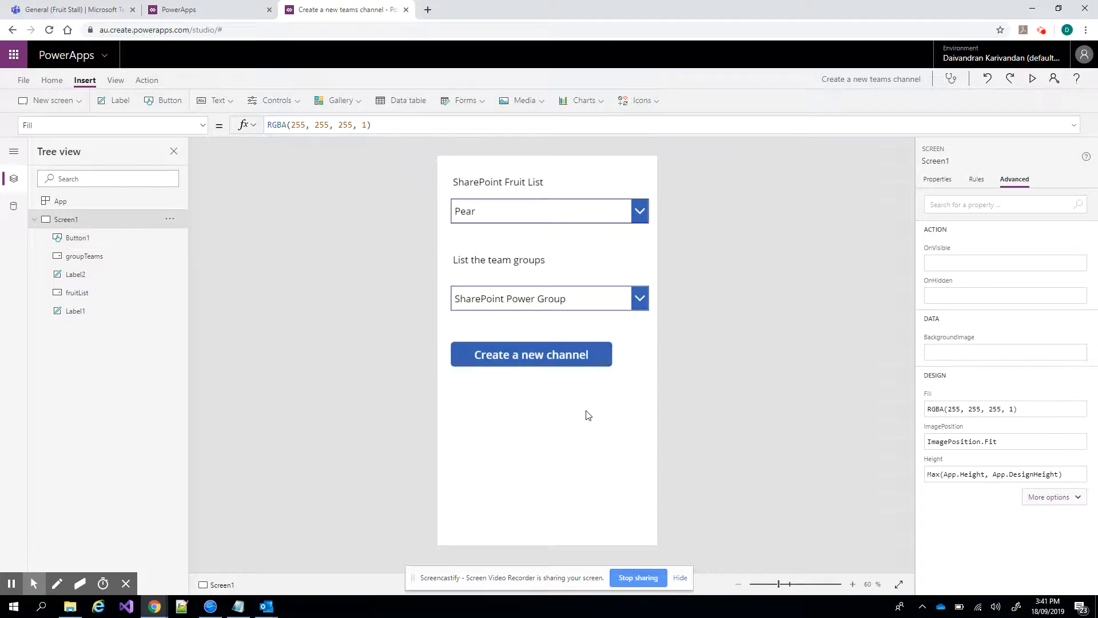
Save the app to the cloud under the name "Create a new teams channel".
click(26, 83)
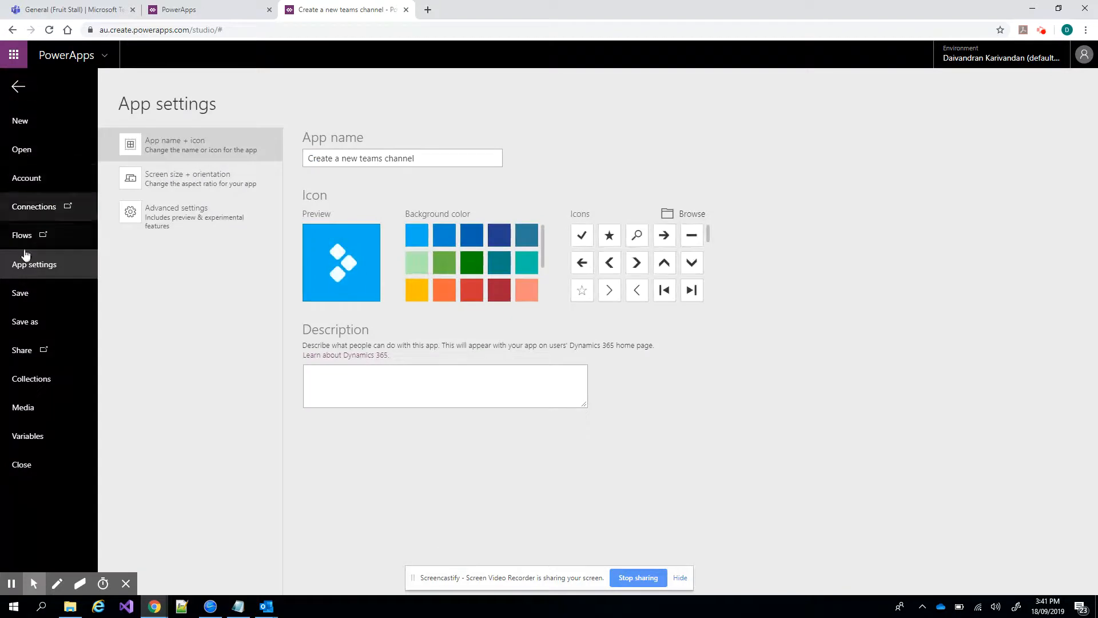
click(21, 293)
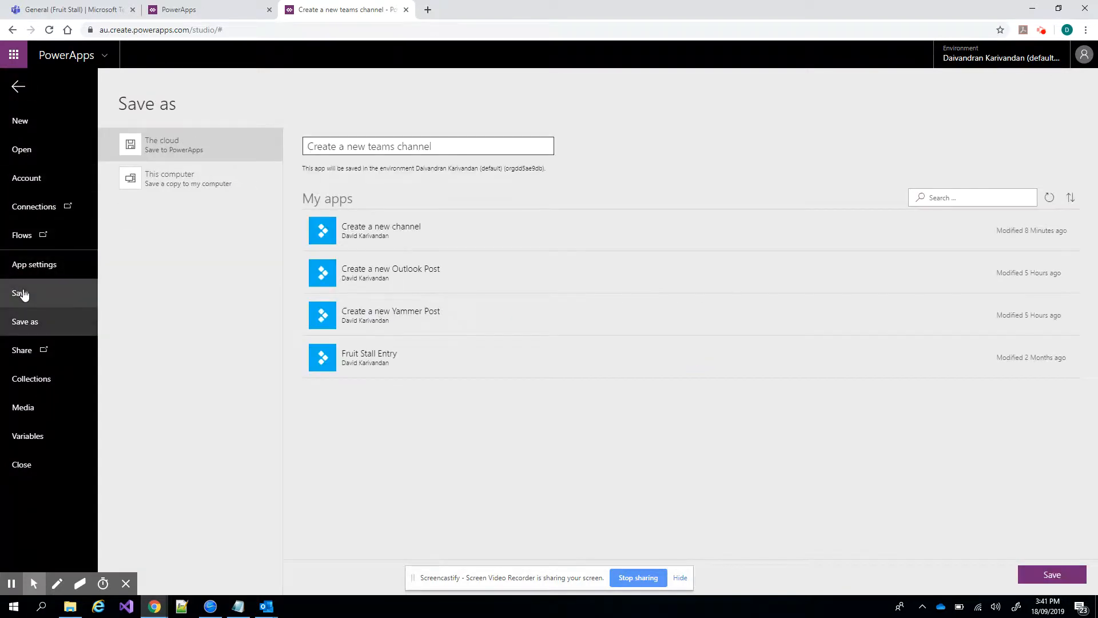
click(1037, 570)
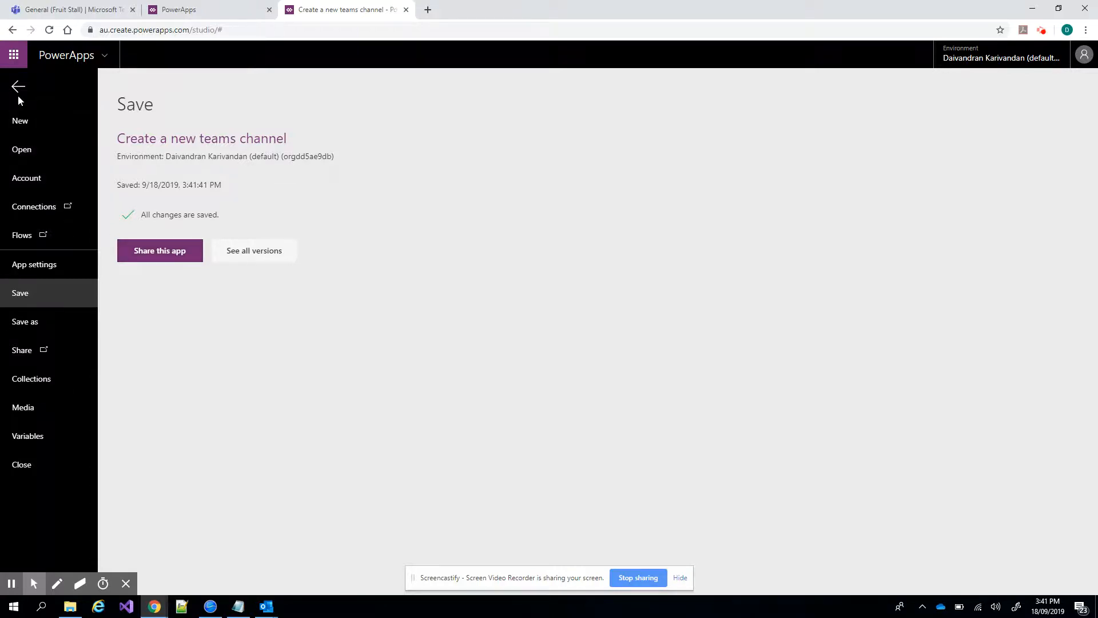
Reload the PowerApps home page and launch the "Create a new teams channel" app from the recent apps.
click(195, 15)
right_click(204, 232)
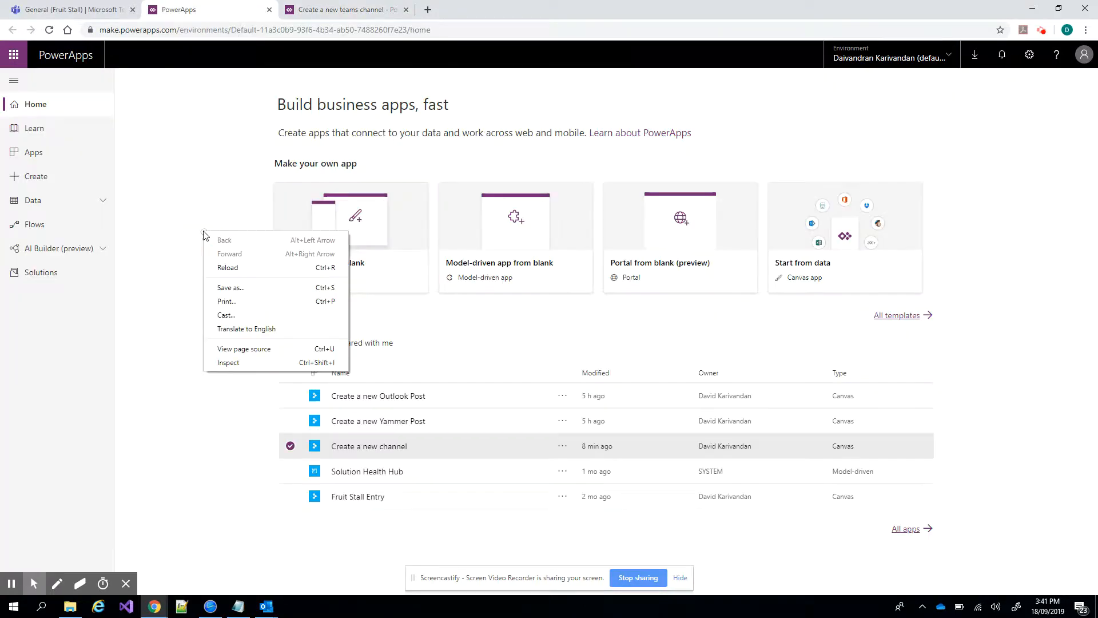
click(223, 267)
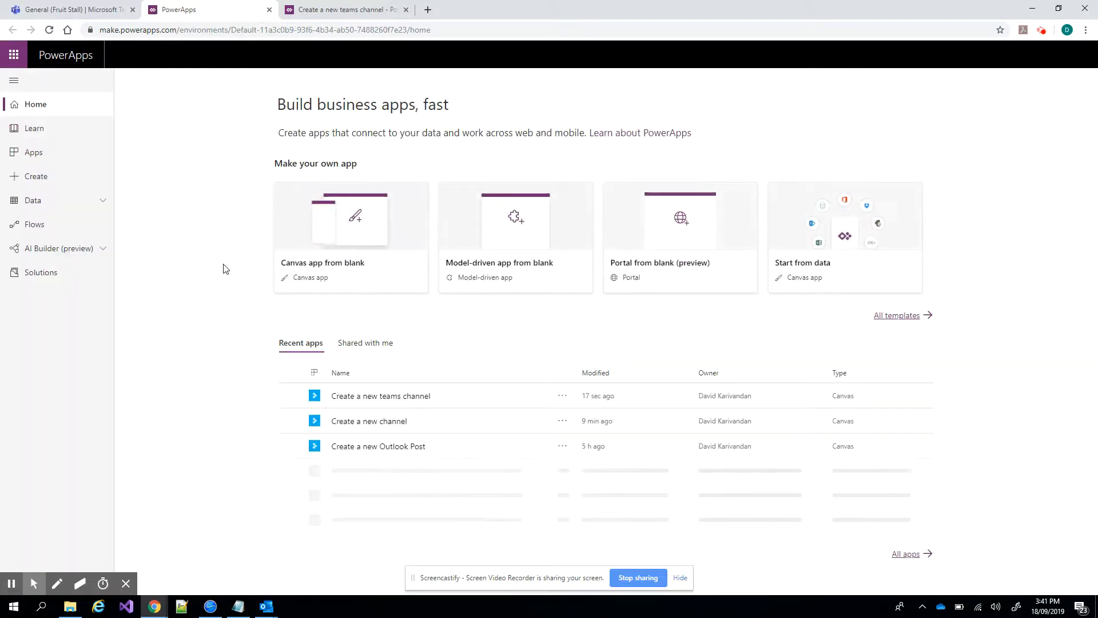
click(381, 396)
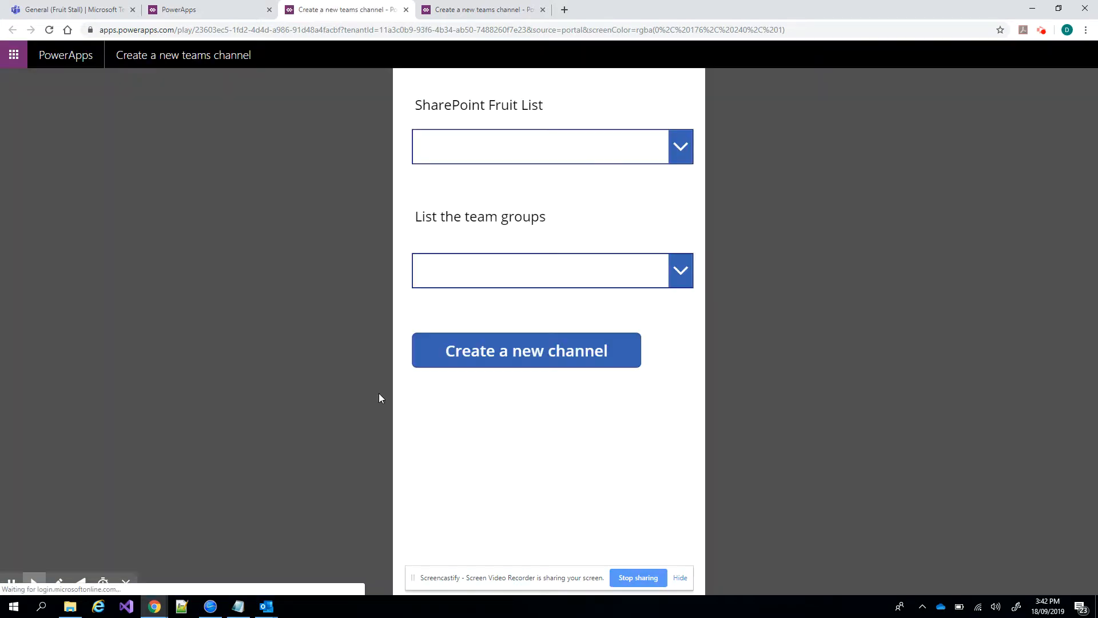
Try to create a channel in the running app with the fruit Orange and the team Fruit Stall.
click(687, 156)
click(638, 193)
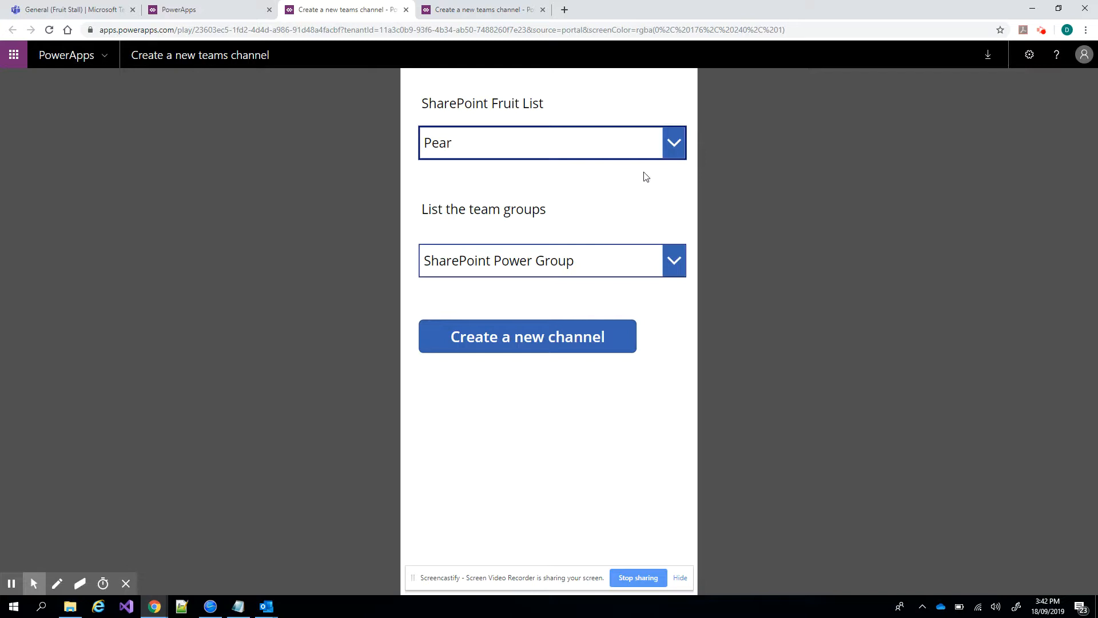
click(677, 150)
click(568, 278)
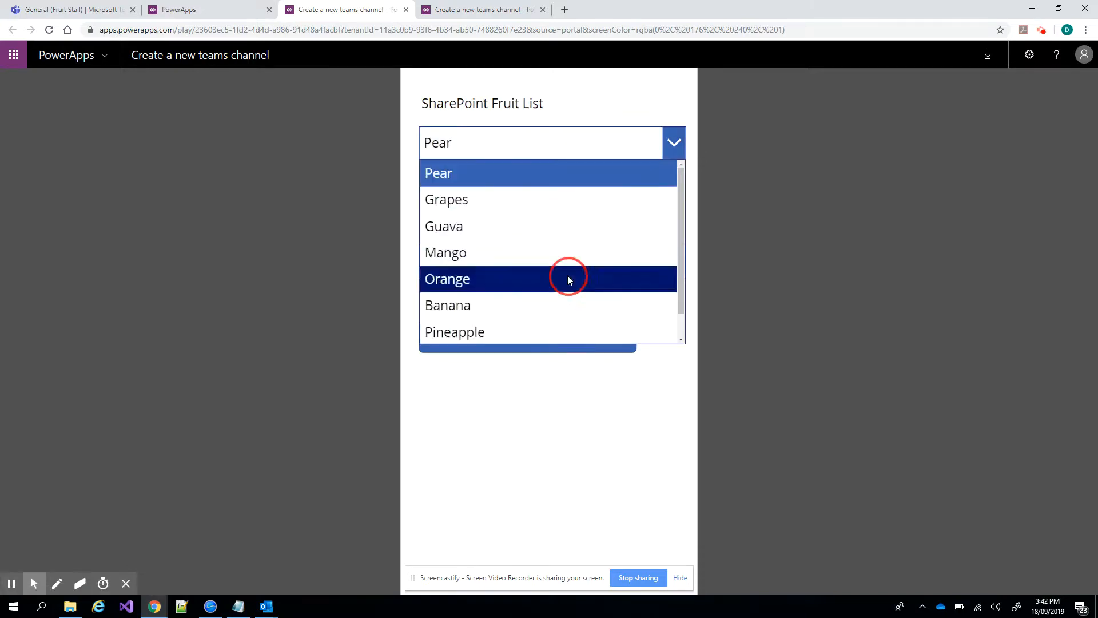
click(675, 262)
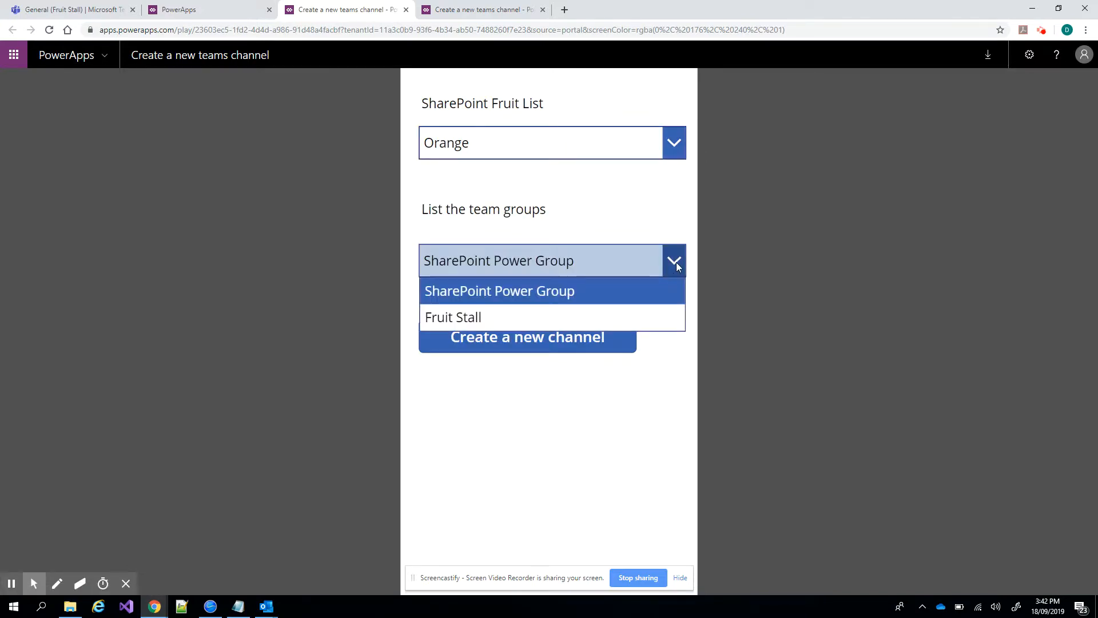
click(509, 318)
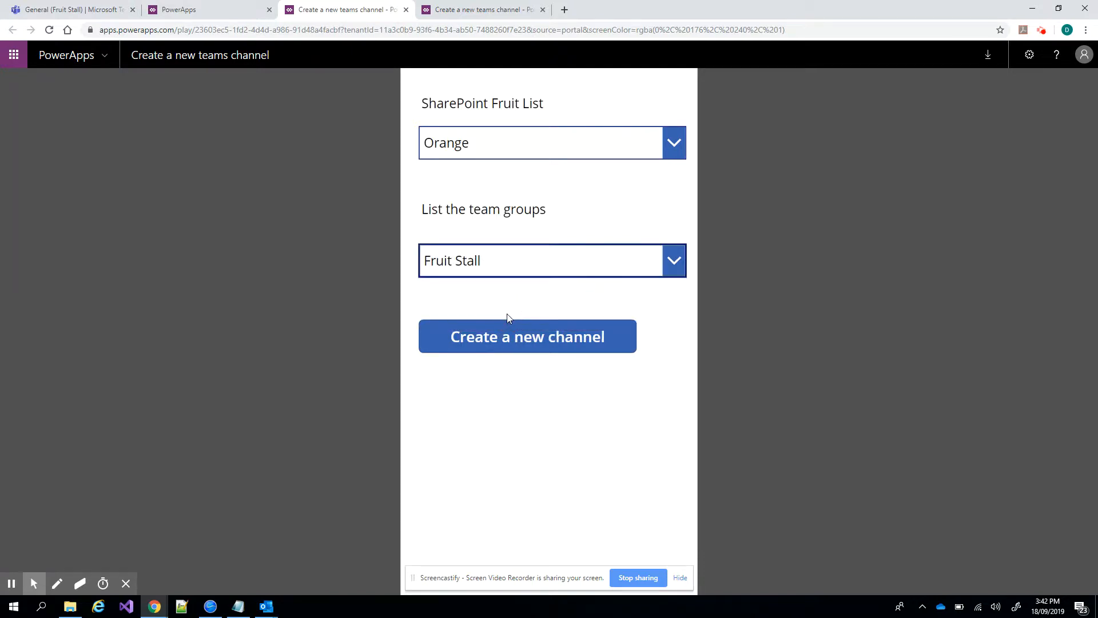
click(548, 337)
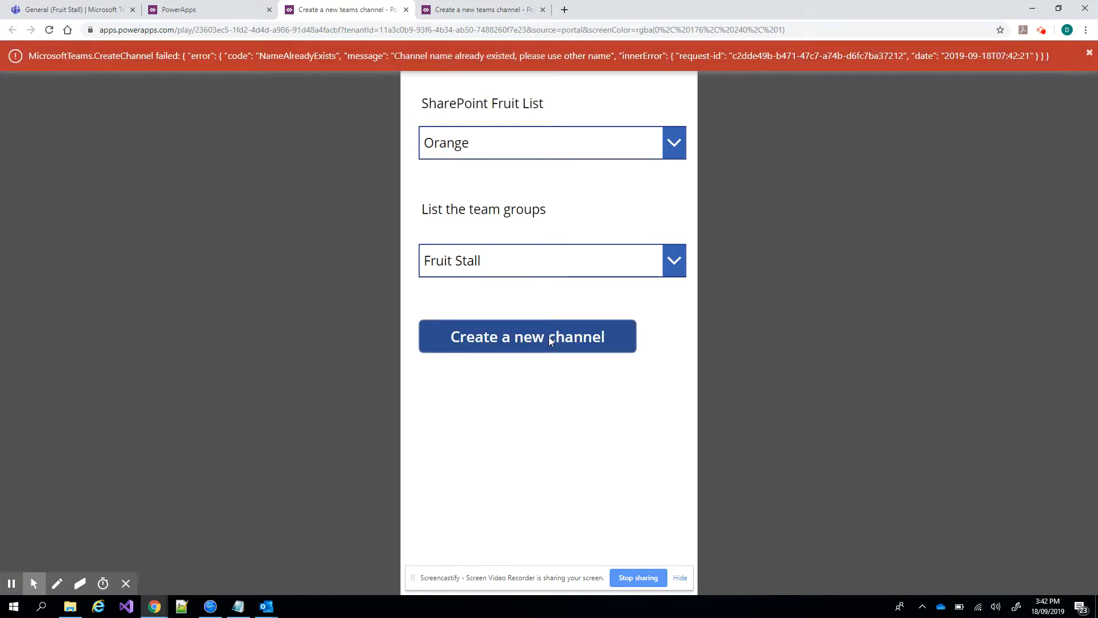
Change the fruit to Guava and try to create the channel in the Fruit Stall team.
click(678, 150)
click(577, 227)
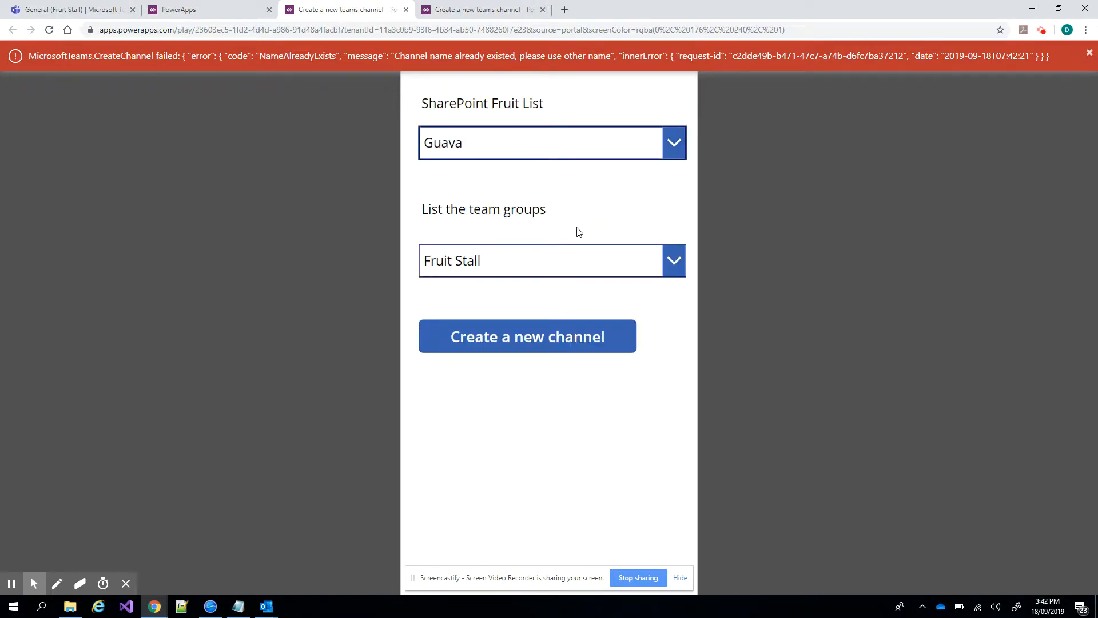
click(548, 342)
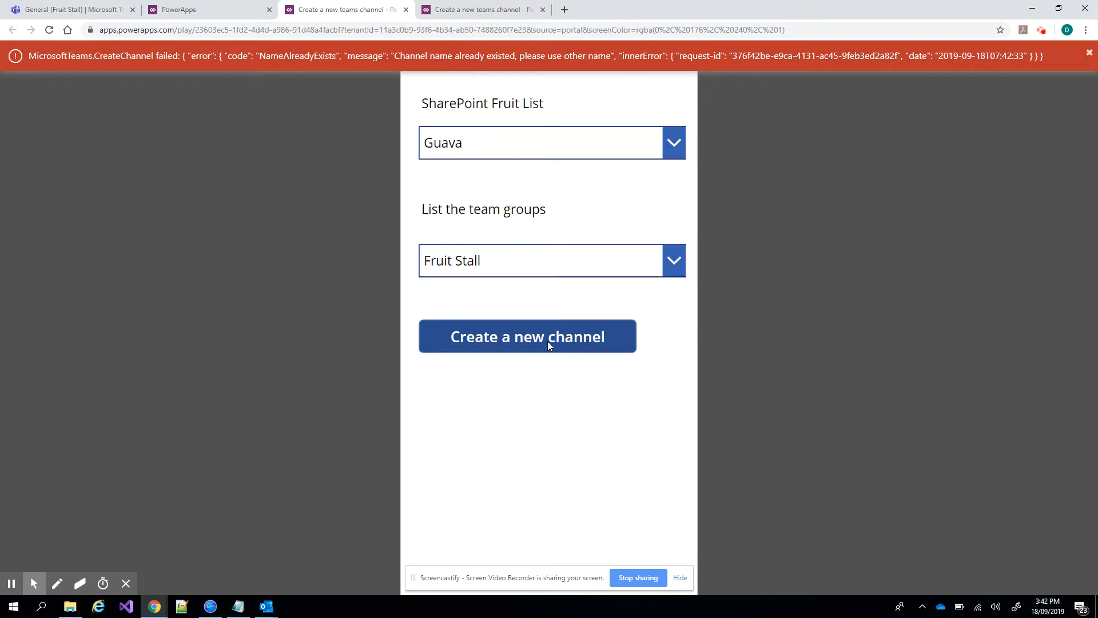
Change the team to SharePoint Power Group, create the Guava channel there and dismiss the error banner.
click(510, 264)
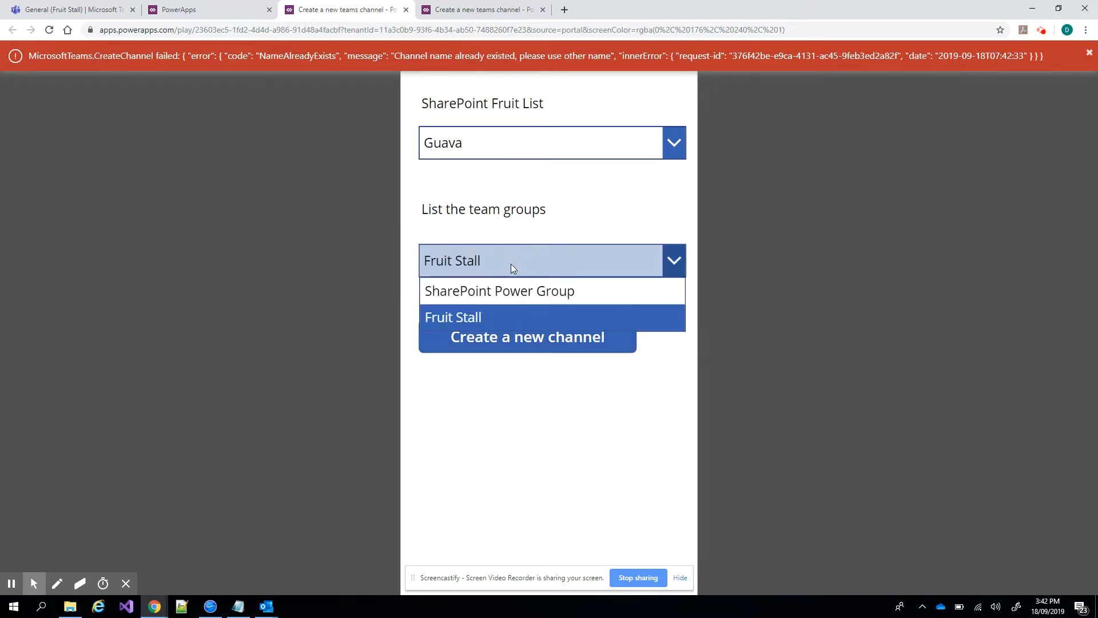
click(506, 292)
click(519, 336)
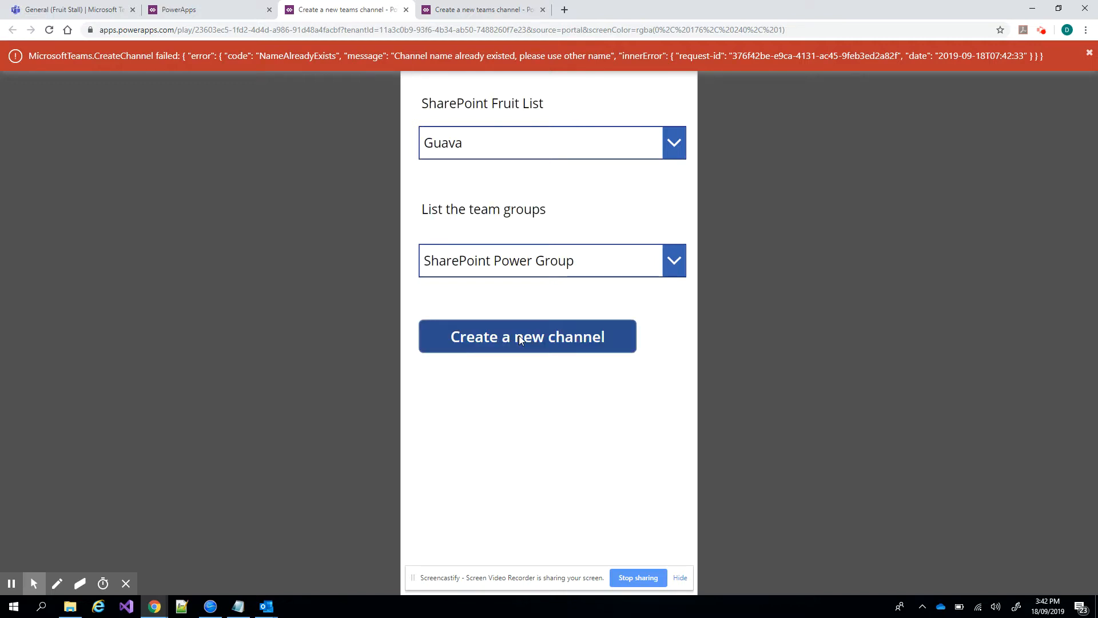
click(1090, 56)
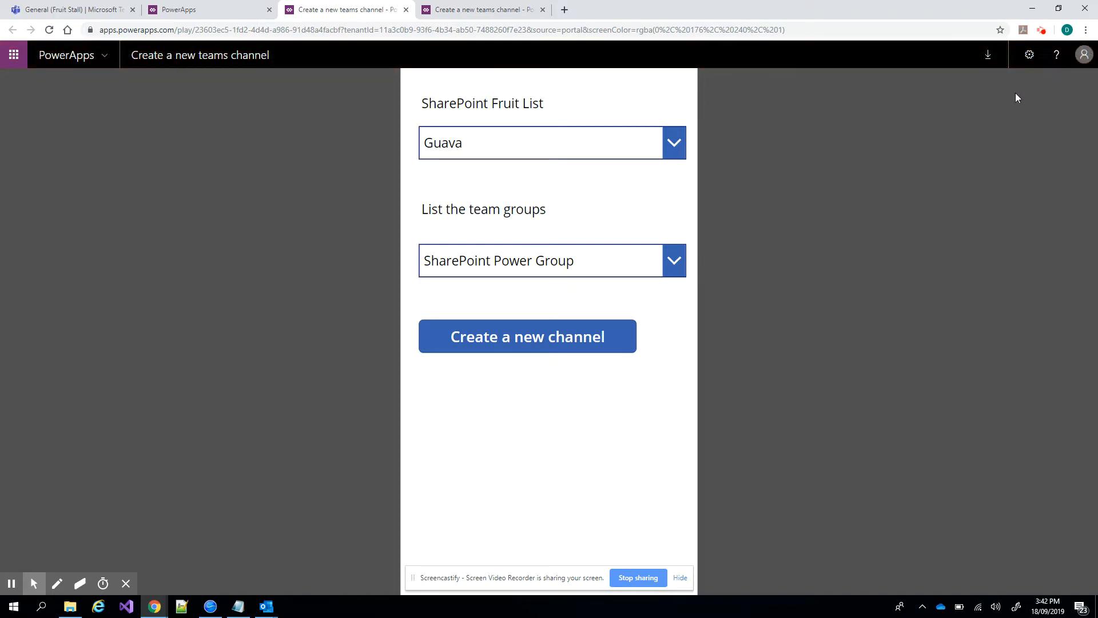
Switch to Microsoft Teams, reload the page and show the hidden Guava channel of the SharePoint Power Group team.
click(98, 5)
right_click(116, 240)
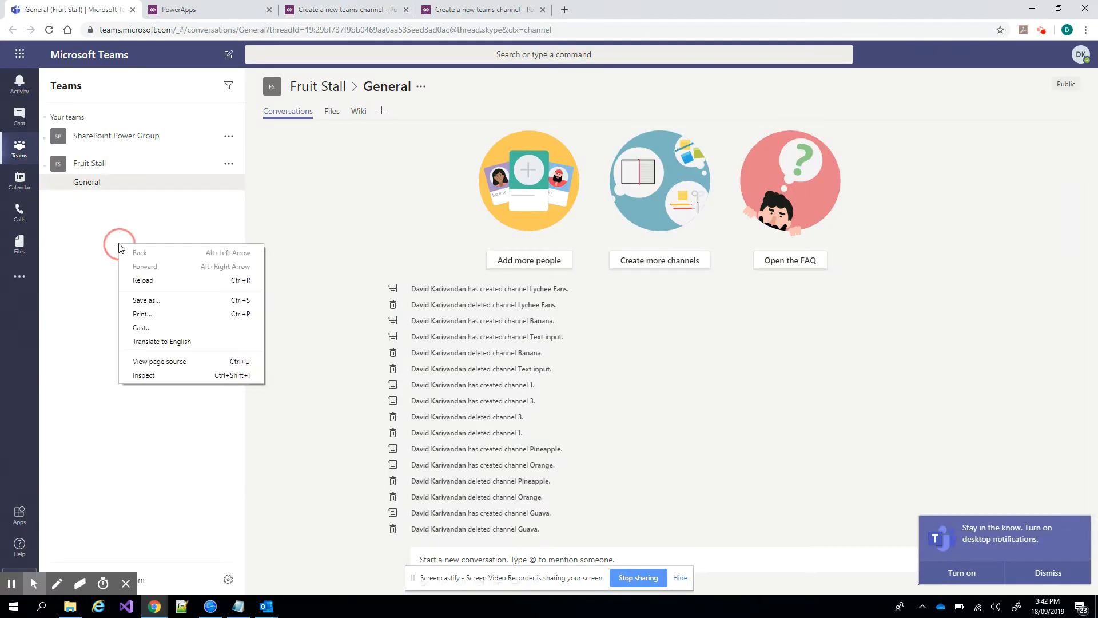
key(Escape)
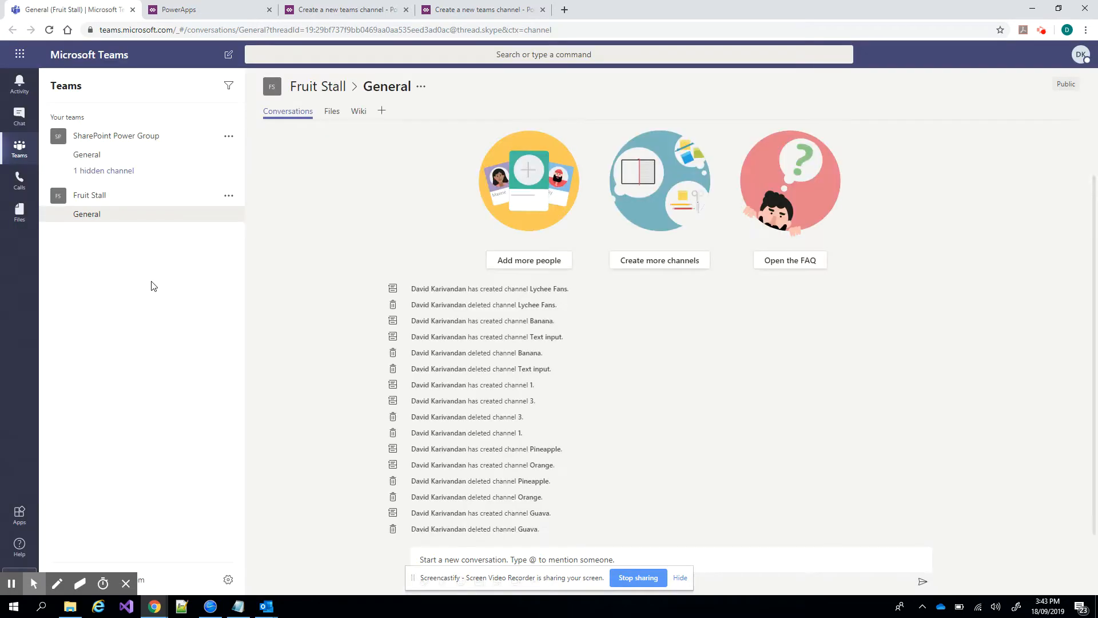
click(127, 170)
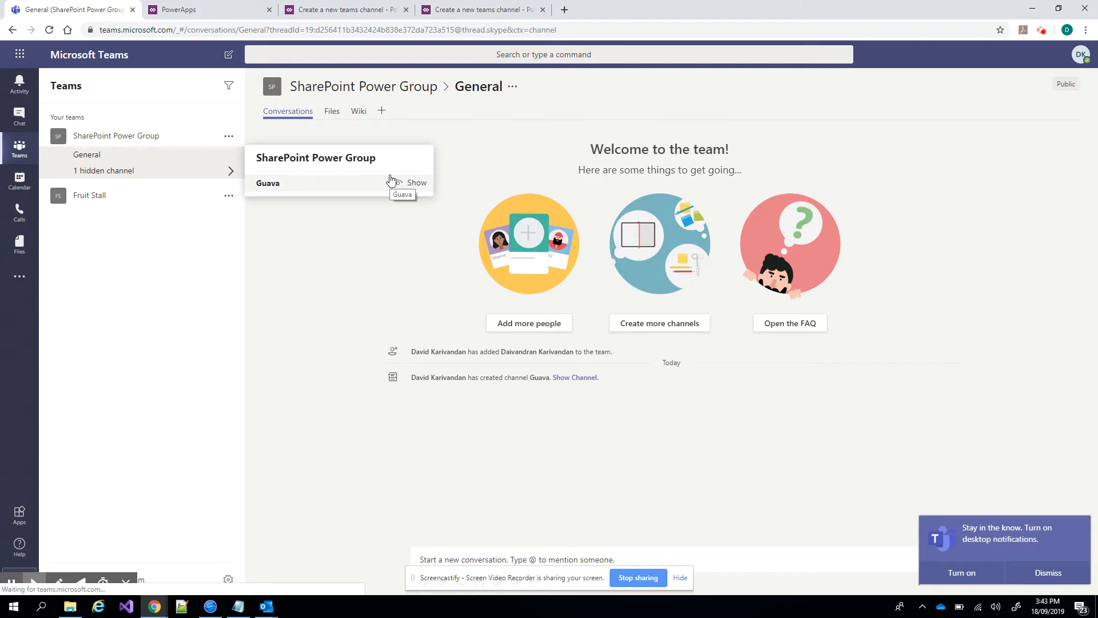
click(390, 179)
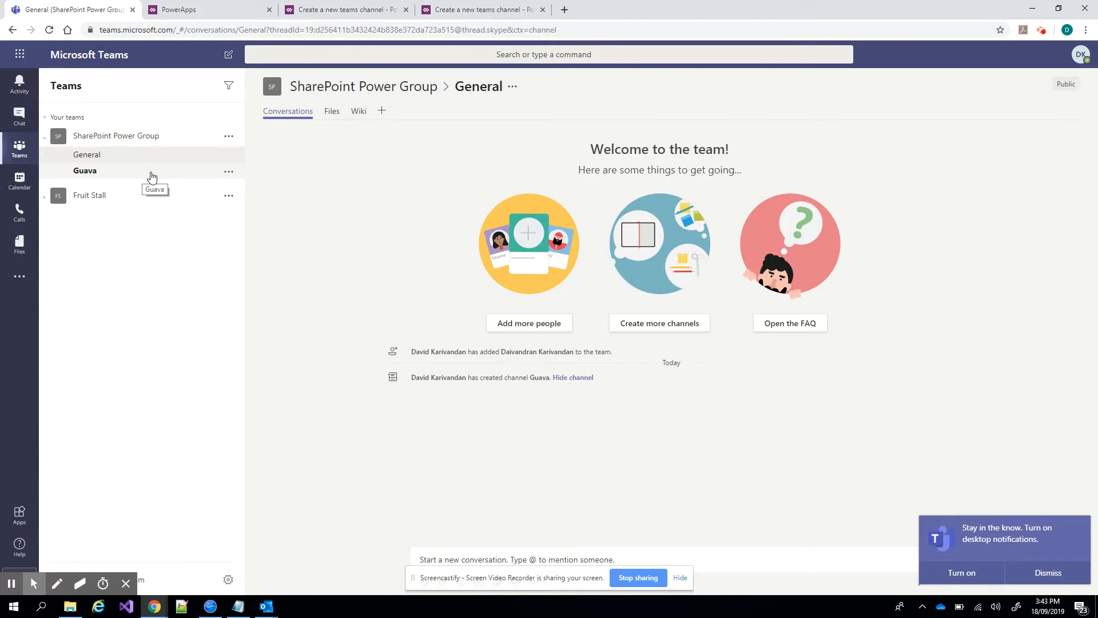
Expand the Fruit Stall team and check its channel list and General channel activity for the created channels.
click(228, 196)
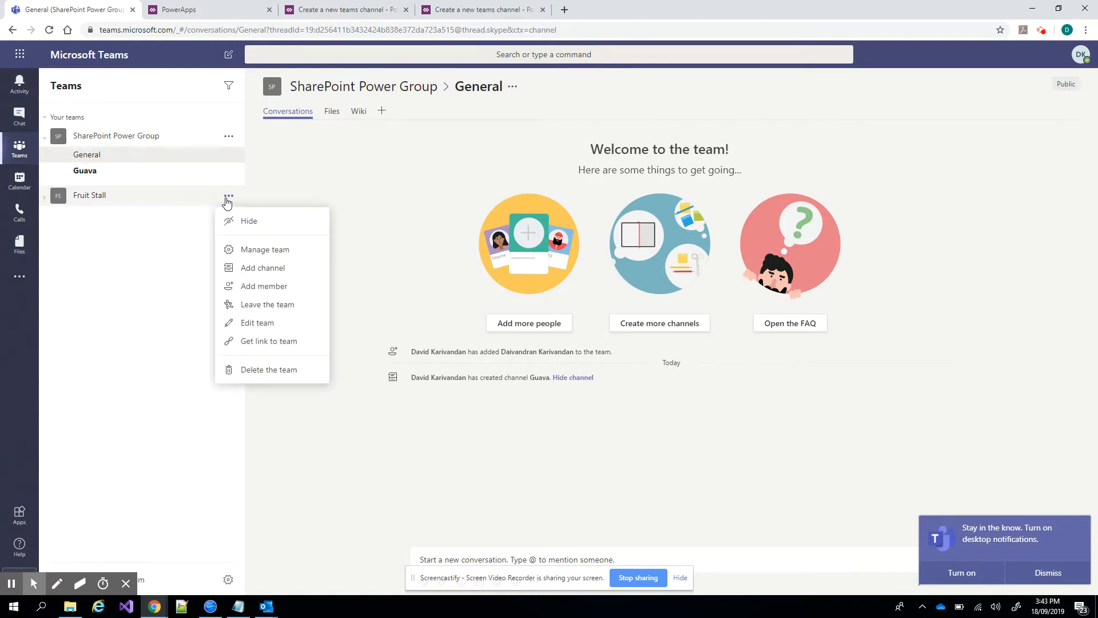
click(162, 204)
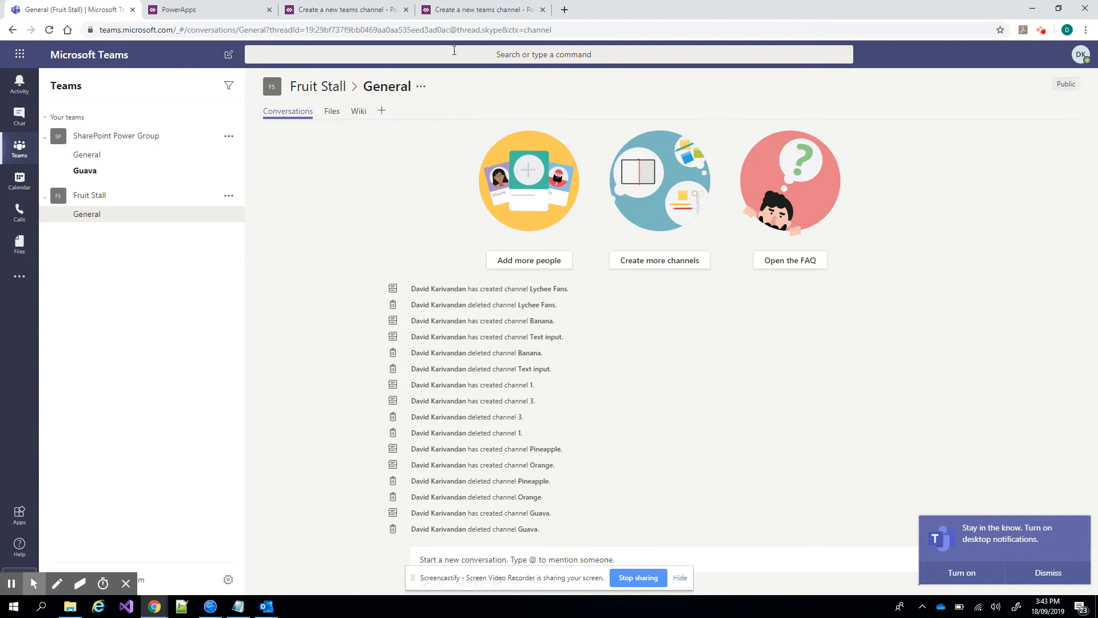
click(490, 10)
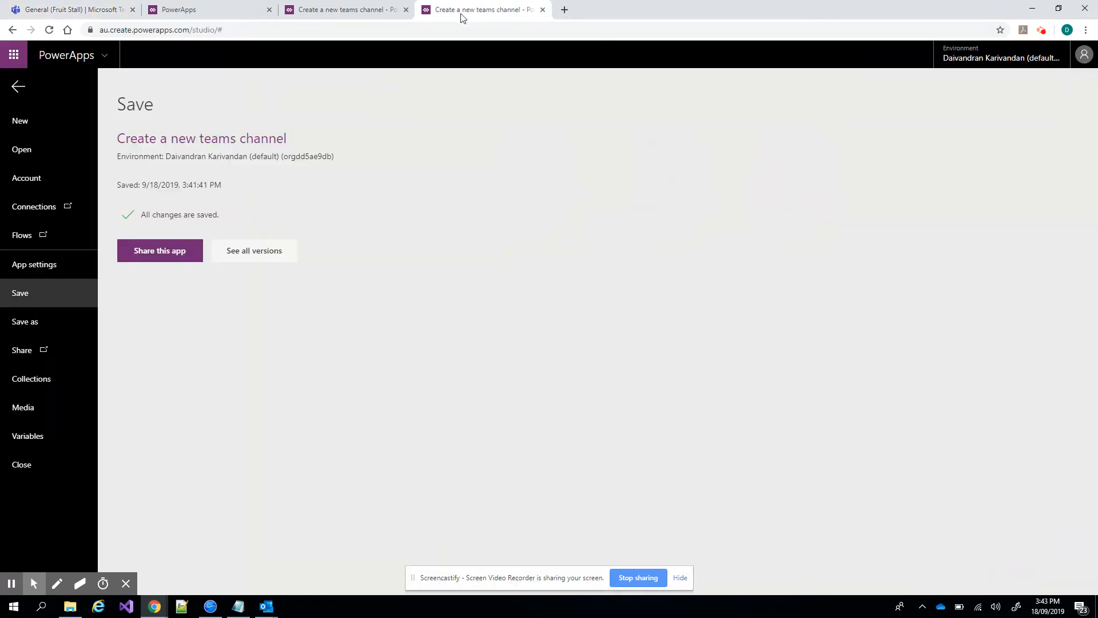
click(112, 13)
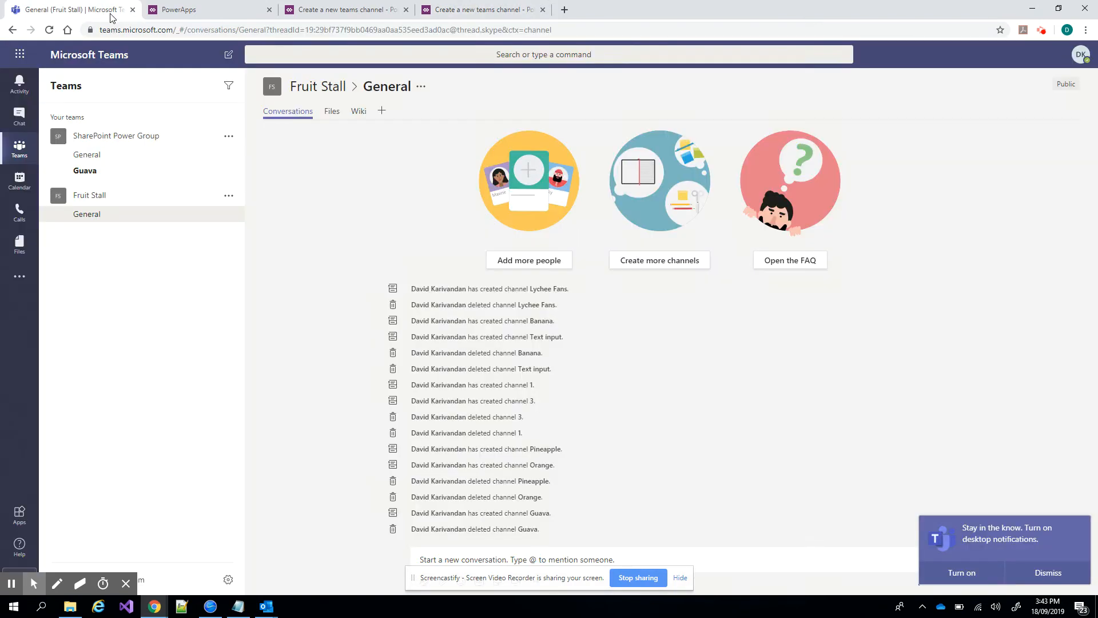
click(189, 12)
click(335, 12)
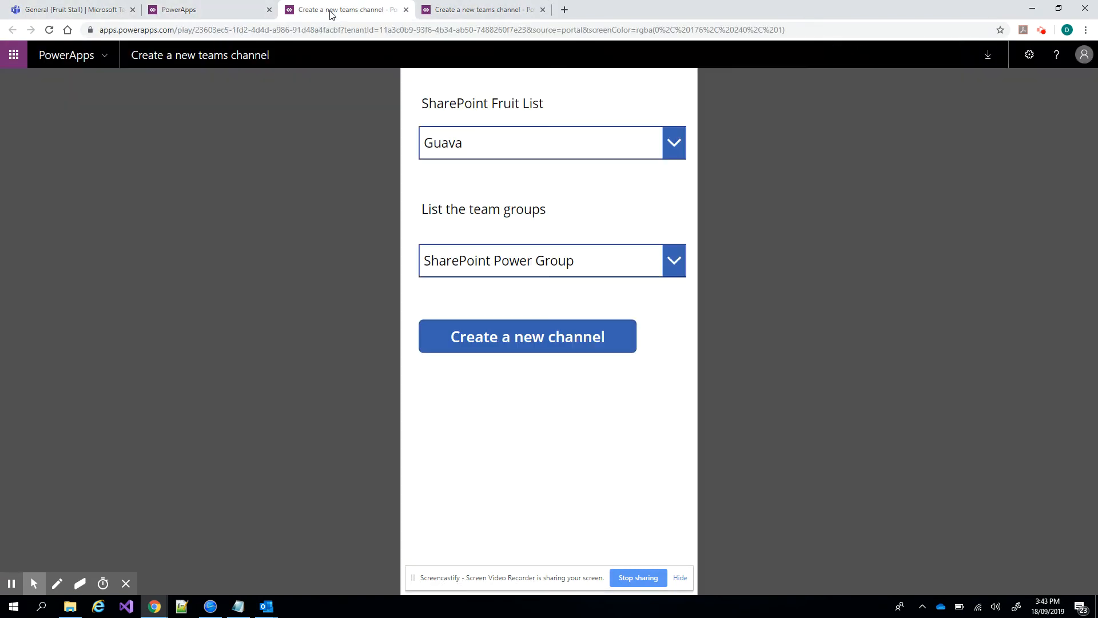
click(461, 17)
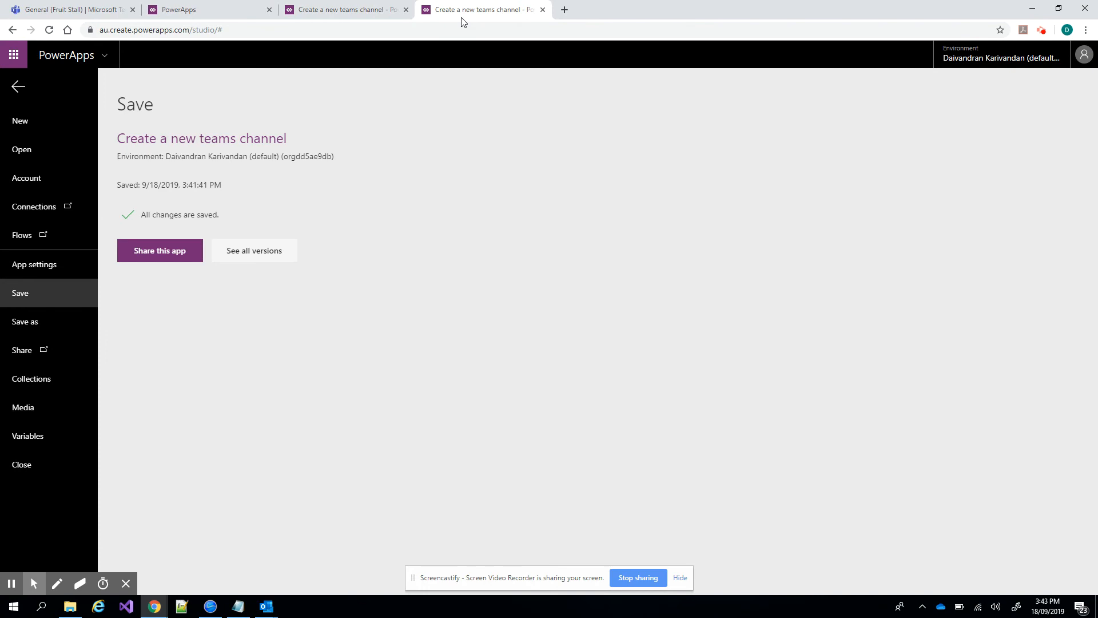
click(209, 14)
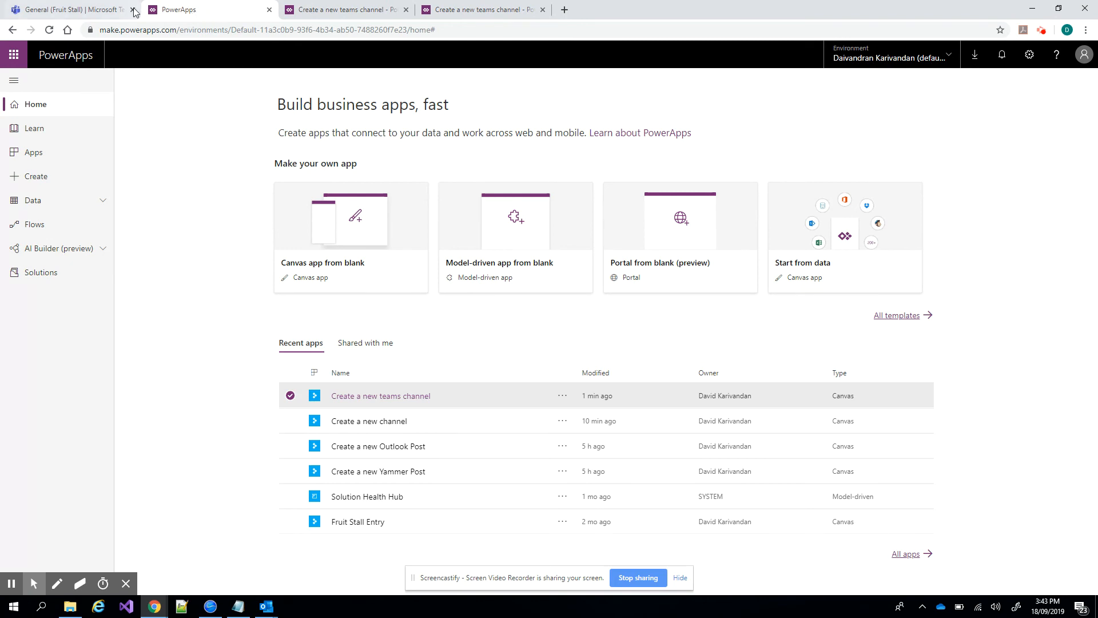
click(106, 13)
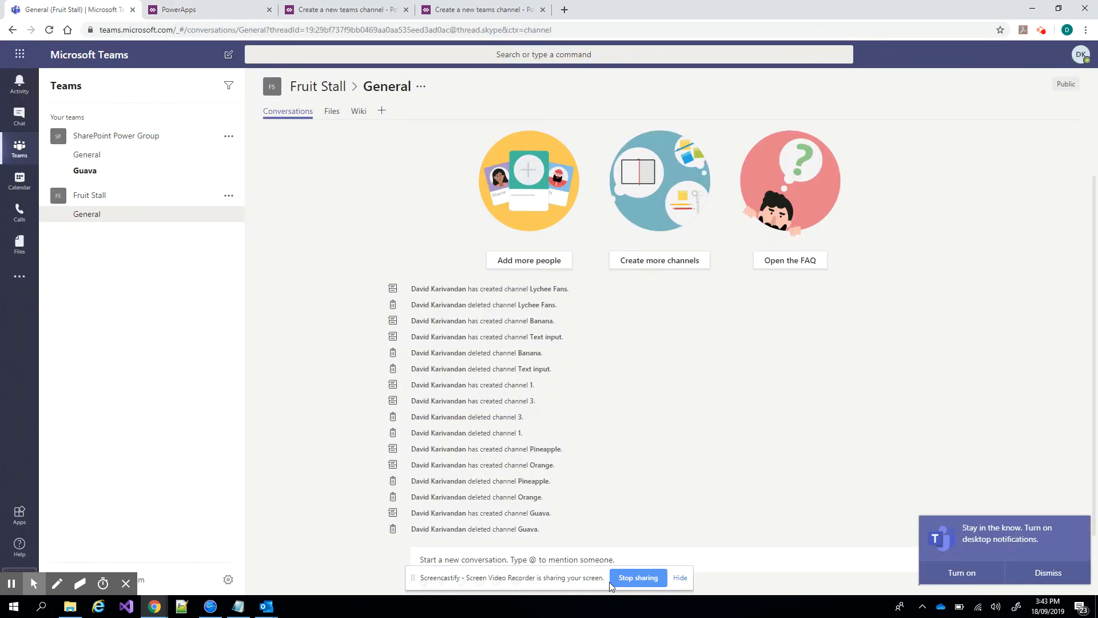